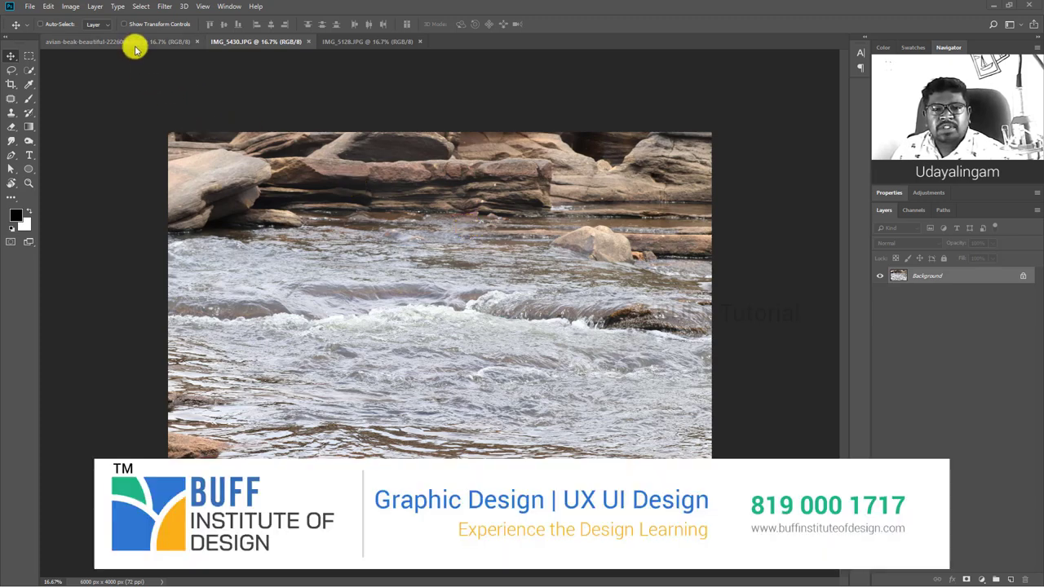
# - Look over the parrot, river-rocks and girl photos in turn
pyautogui.click(134, 41)
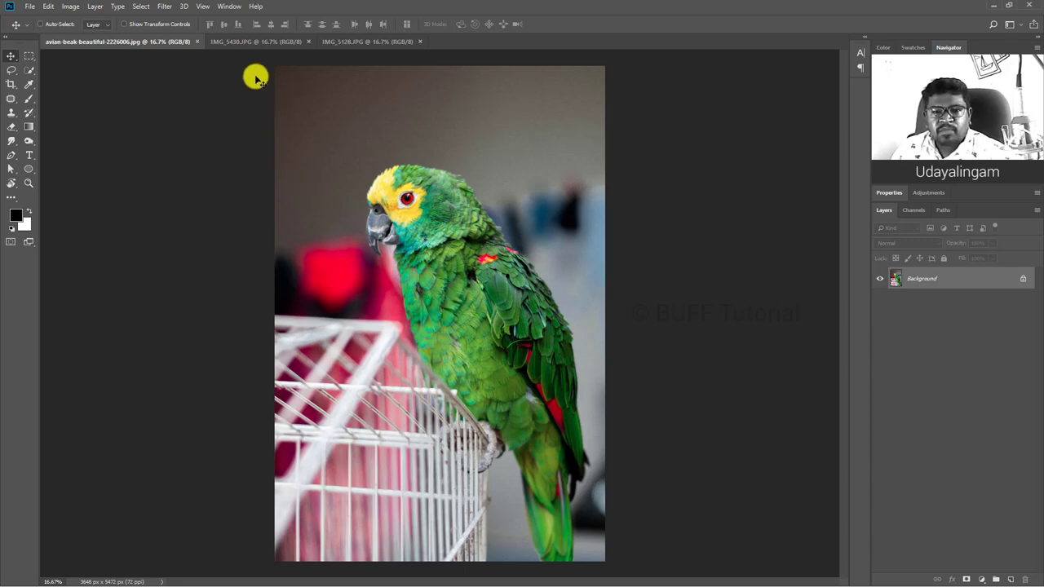
pyautogui.click(250, 41)
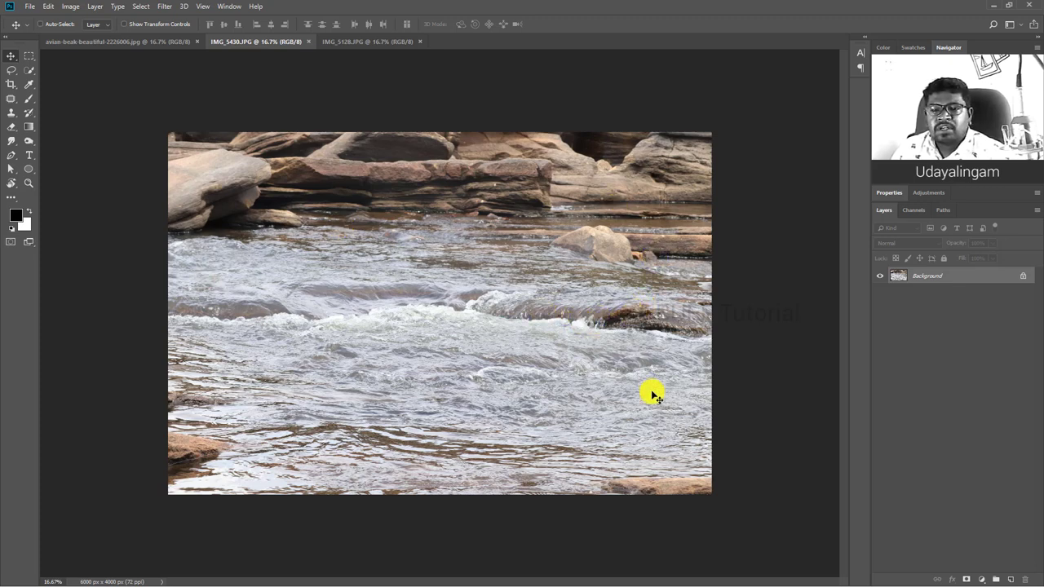
pyautogui.click(361, 44)
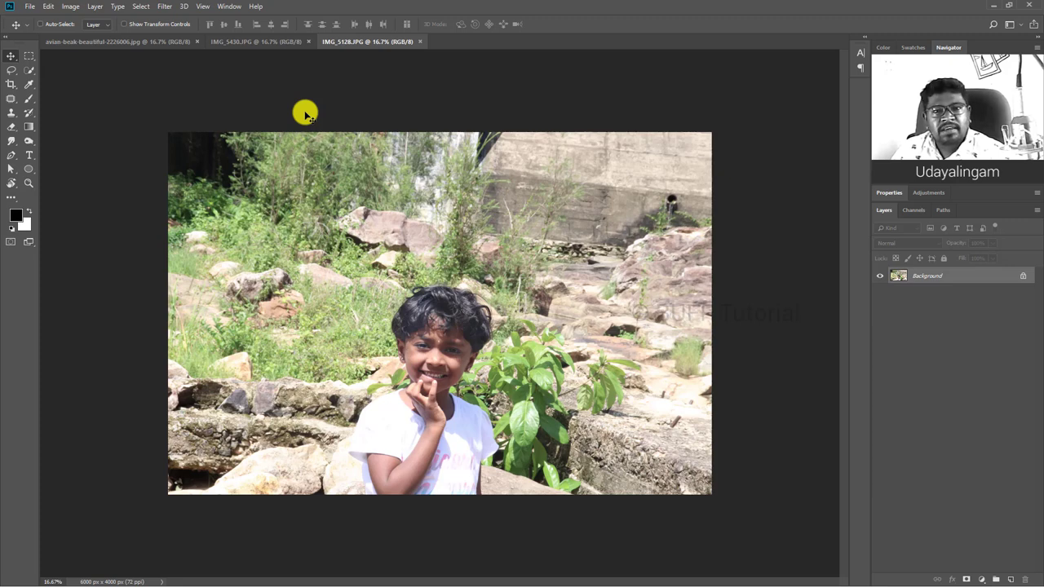
# - Back on the parrot photo, duplicate the Background layer into Layer 1 with Ctrl+J
pyautogui.click(136, 42)
pyautogui.moveTo(953, 281); pyautogui.dragTo(948, 284)
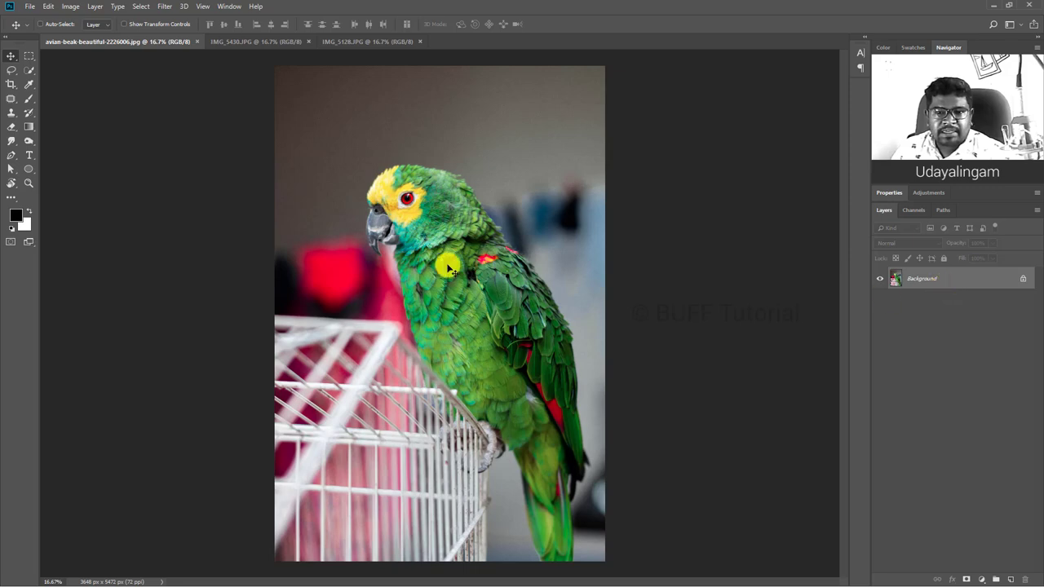
pyautogui.press('ctrl')
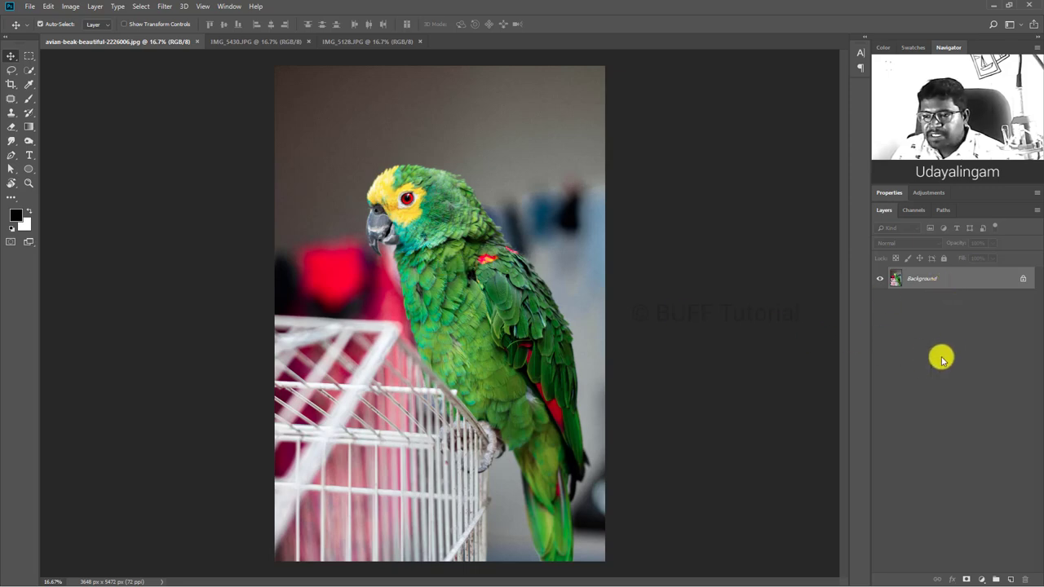
pyautogui.hotkey('ctrl', 'j')
# - Make the parrot's Layer 1 a smart object and bring up the High Pass filter
pyautogui.rightClick(966, 281)
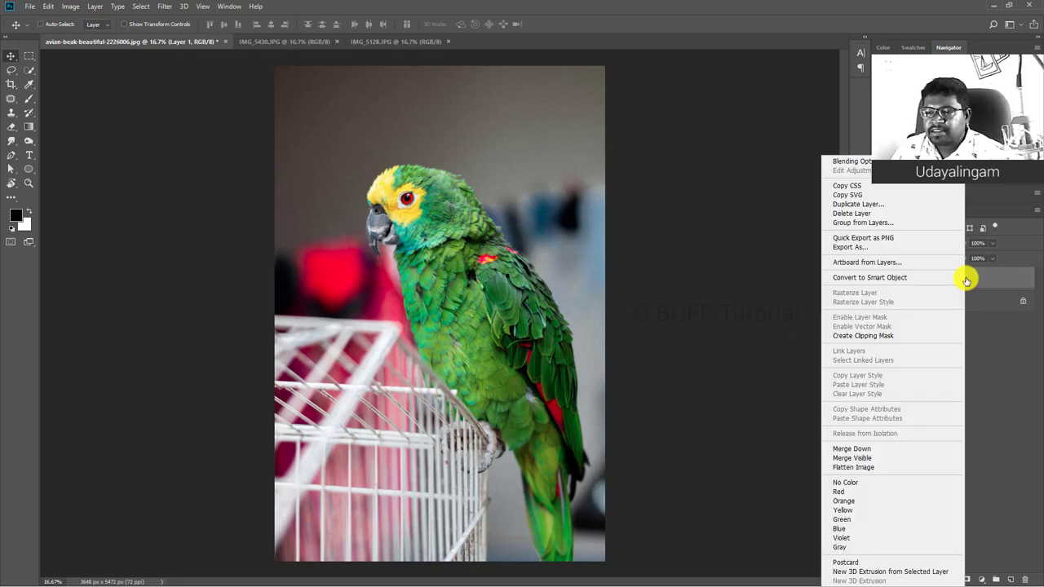
pyautogui.click(904, 278)
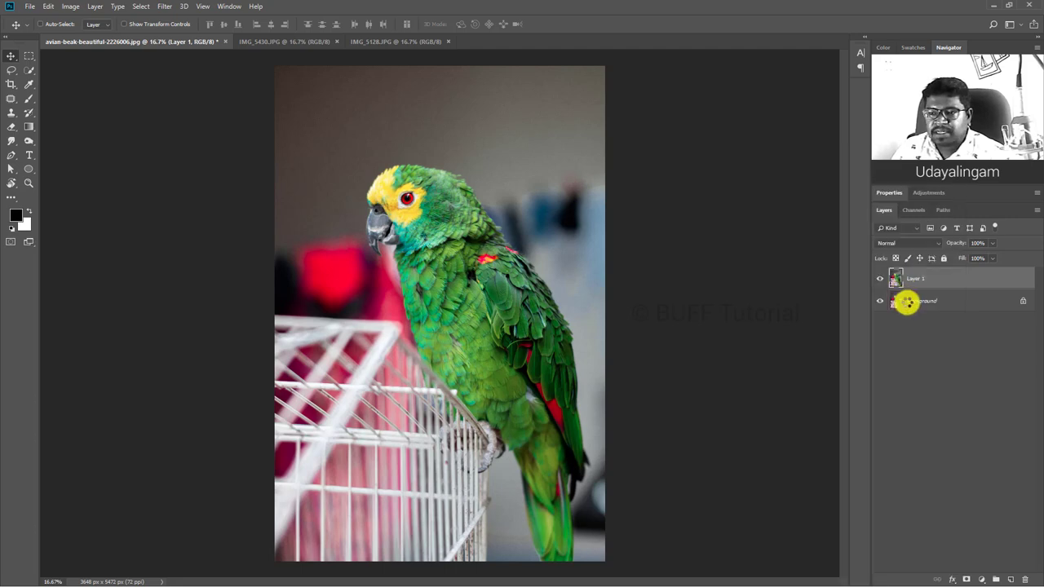
pyautogui.click(164, 6)
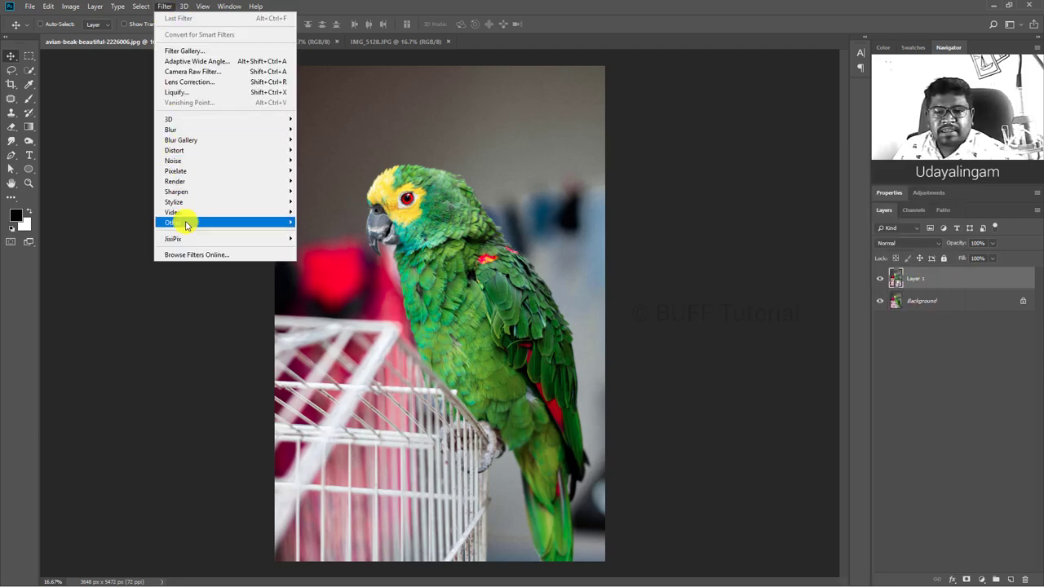
pyautogui.moveTo(173, 223)
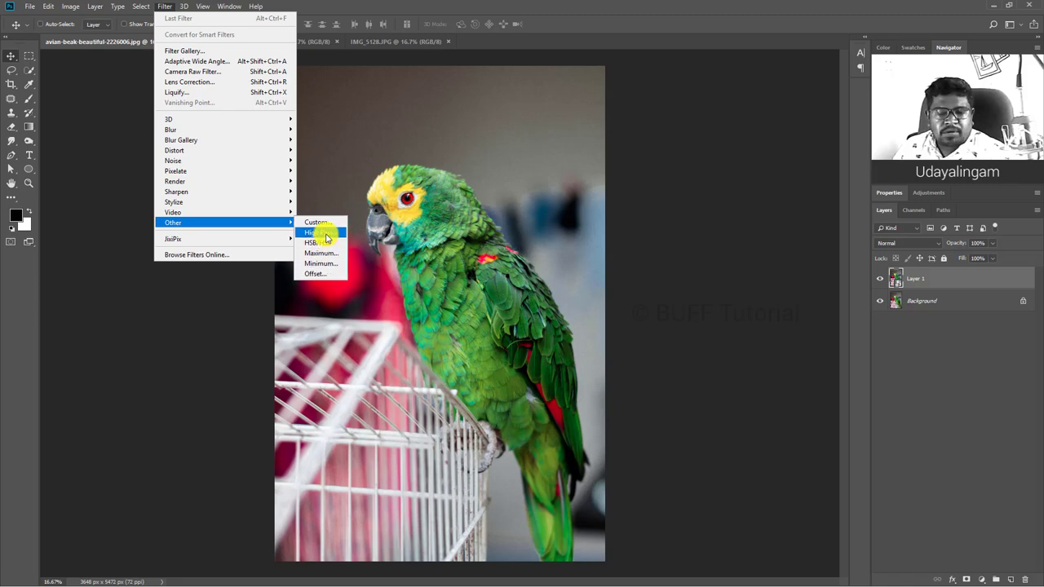
pyautogui.click(325, 234)
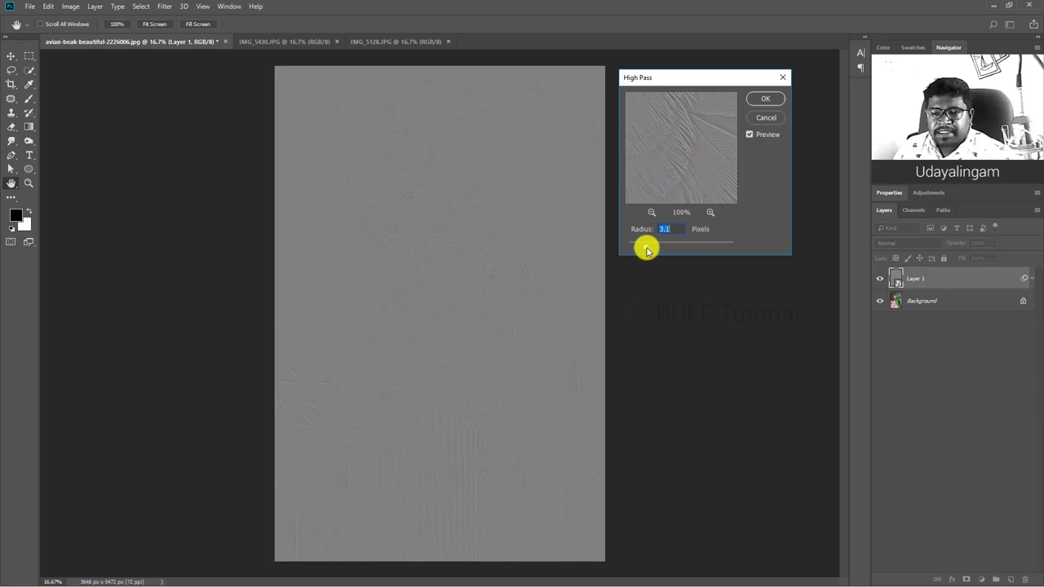
# - Test several High Pass radius values, then apply it at 15 pixels as a smart filter
pyautogui.moveTo(646, 247)
pyautogui.mouseDown()
pyautogui.moveTo(690, 247)
pyautogui.moveTo(670, 247)
pyautogui.mouseUp()
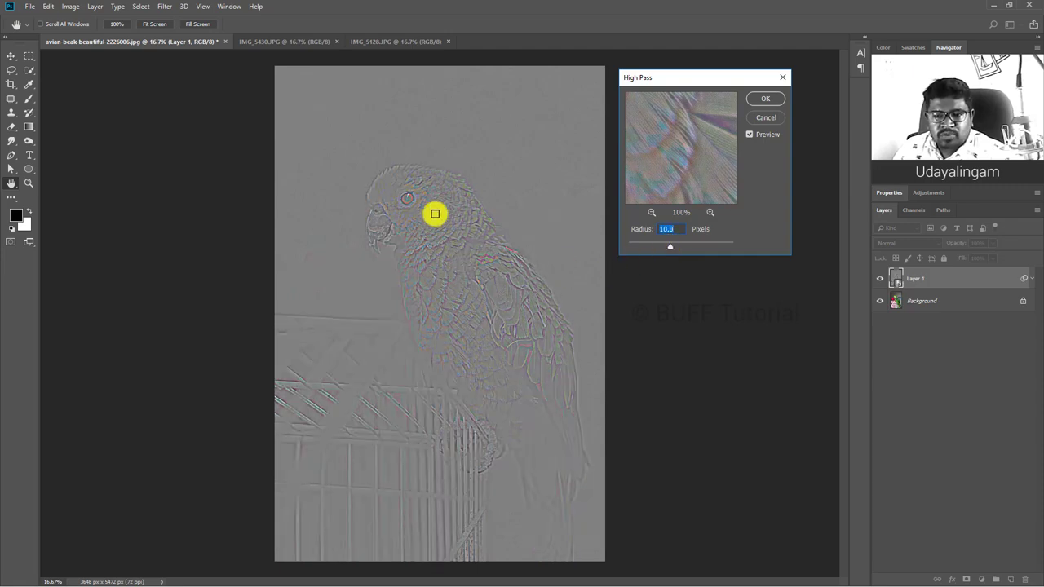
pyautogui.click(629, 246)
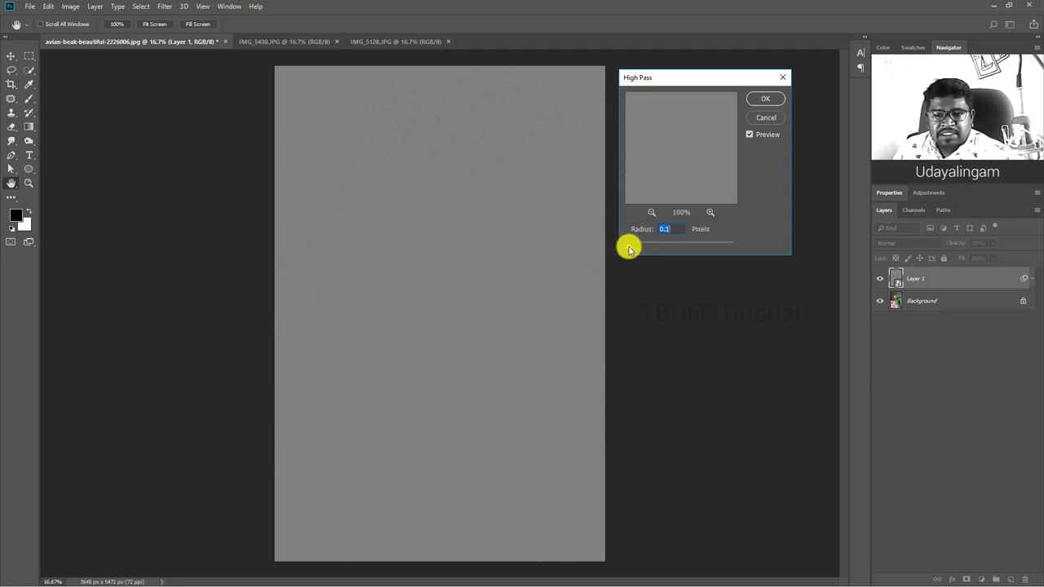
pyautogui.moveTo(633, 249); pyautogui.dragTo(640, 247)
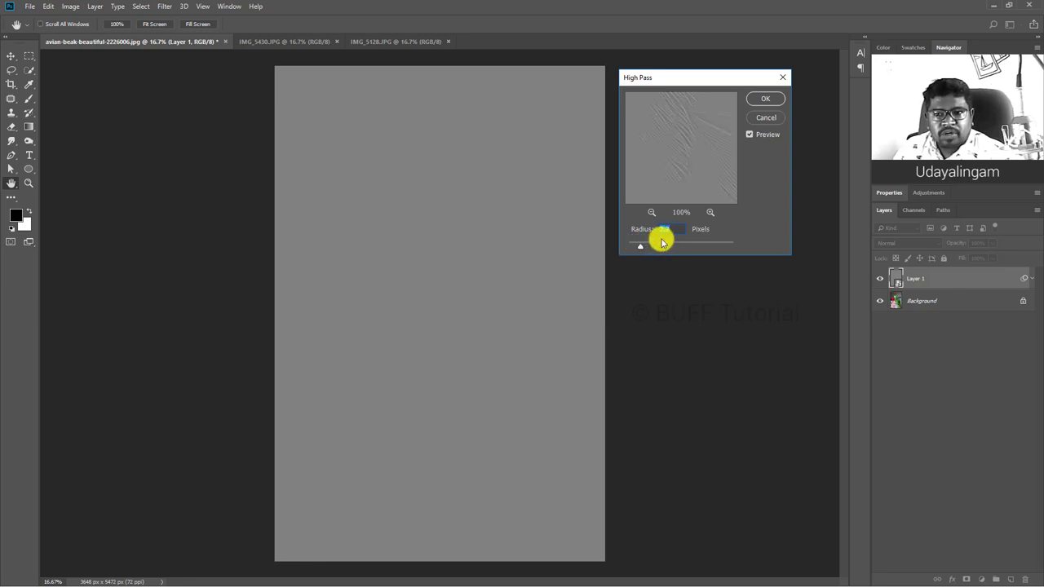
pyautogui.moveTo(641, 247); pyautogui.dragTo(673, 249)
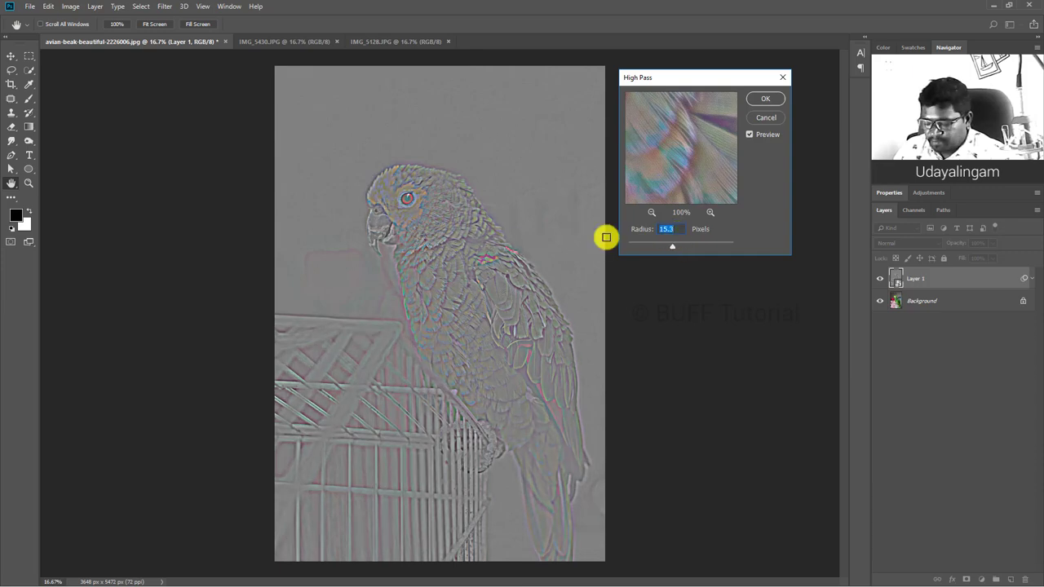
pyautogui.write('1')
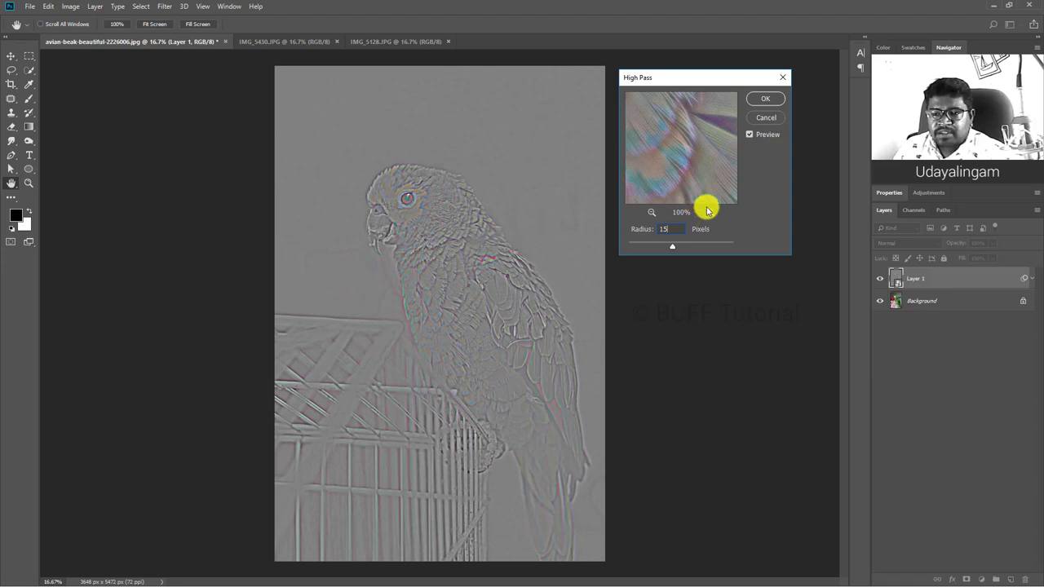
pyautogui.moveTo(704, 205)
pyautogui.mouseDown()
pyautogui.moveTo(688, 150)
pyautogui.moveTo(655, 154)
pyautogui.mouseUp()
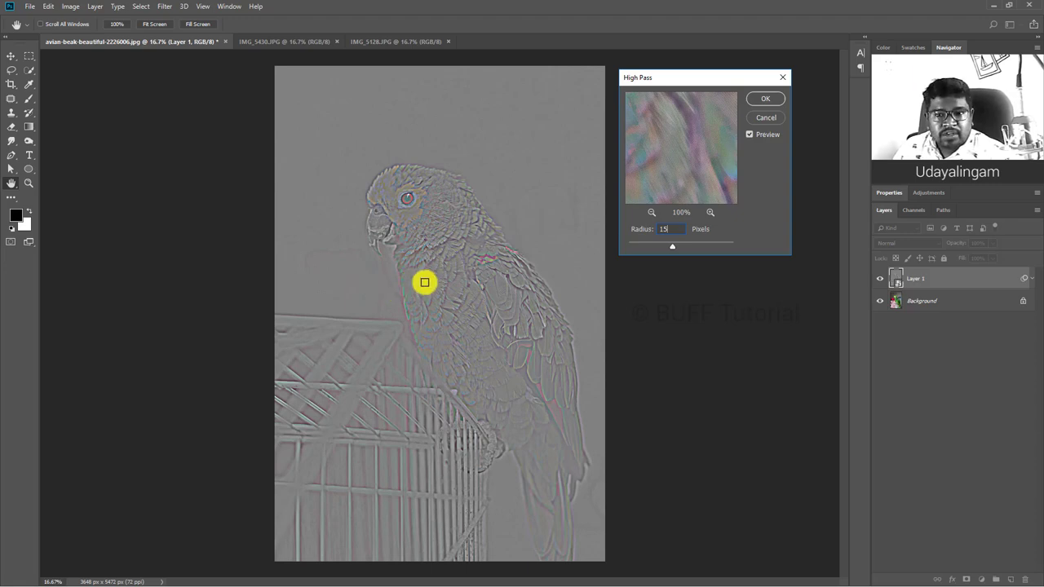
pyautogui.click(752, 98)
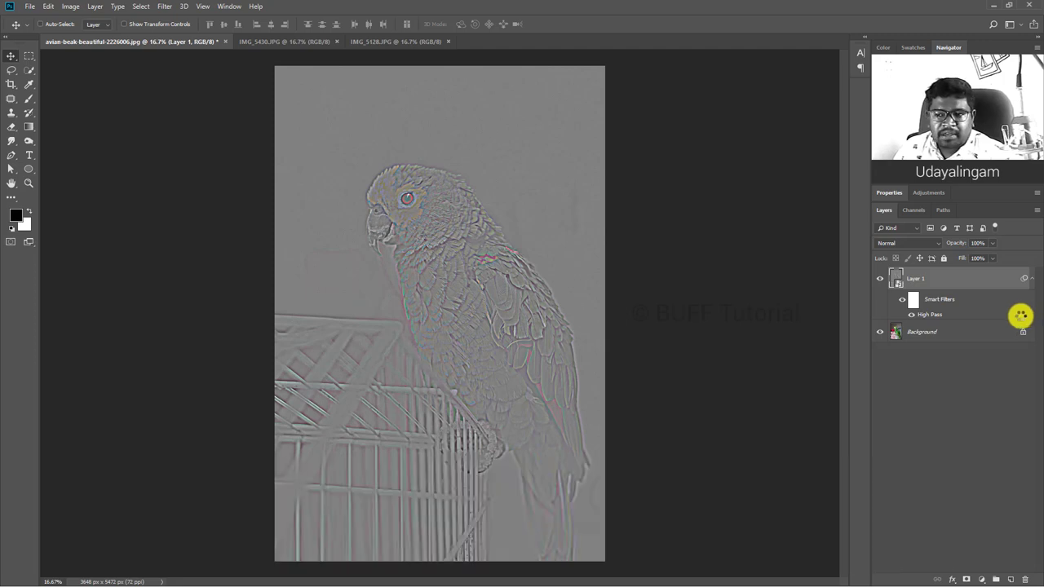
# - In the High Pass smart filter's Blending Options, change the mode to Soft Light
pyautogui.doubleClick(1022, 315)
pyautogui.moveTo(508, 123); pyautogui.dragTo(714, 97)
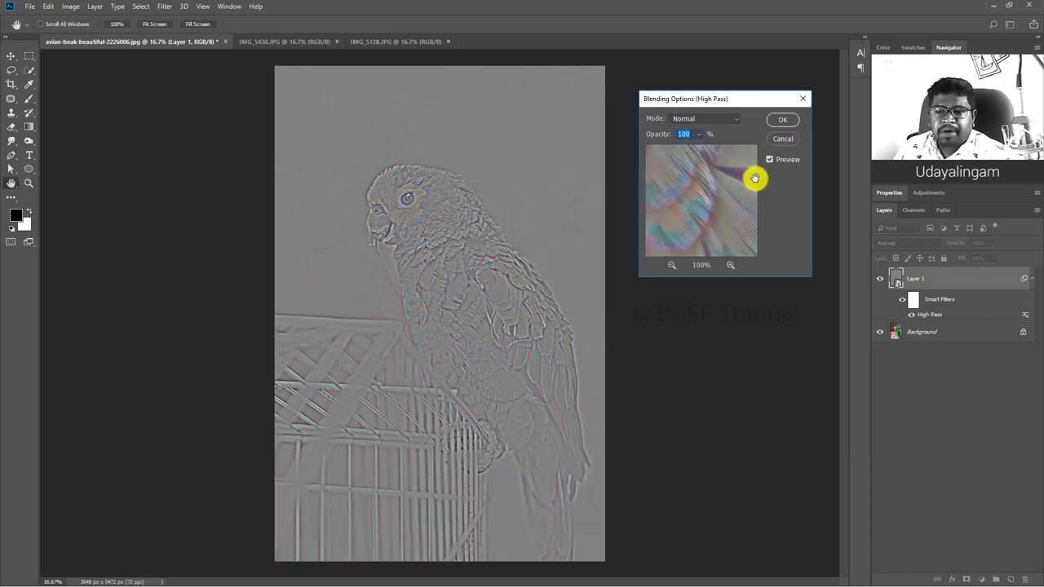
pyautogui.moveTo(755, 178); pyautogui.dragTo(736, 122)
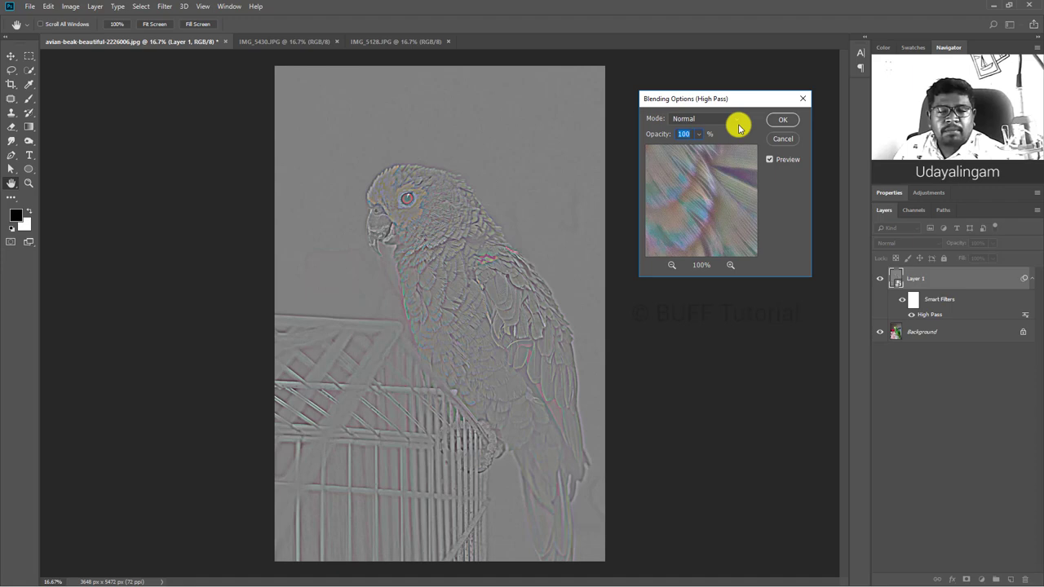
pyautogui.click(783, 139)
pyautogui.click(898, 243)
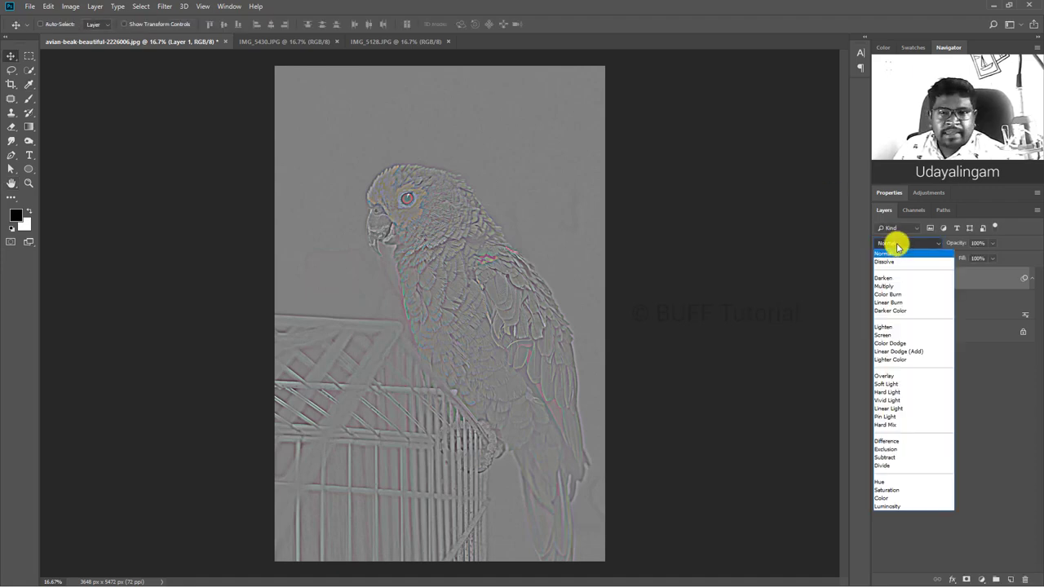
pyautogui.click(1025, 314)
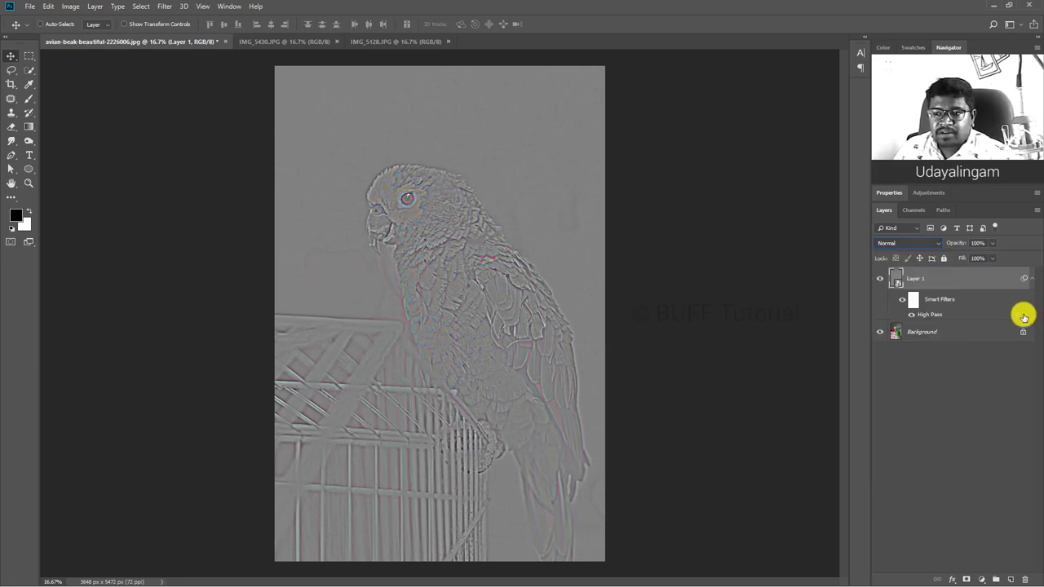
pyautogui.doubleClick(1024, 316)
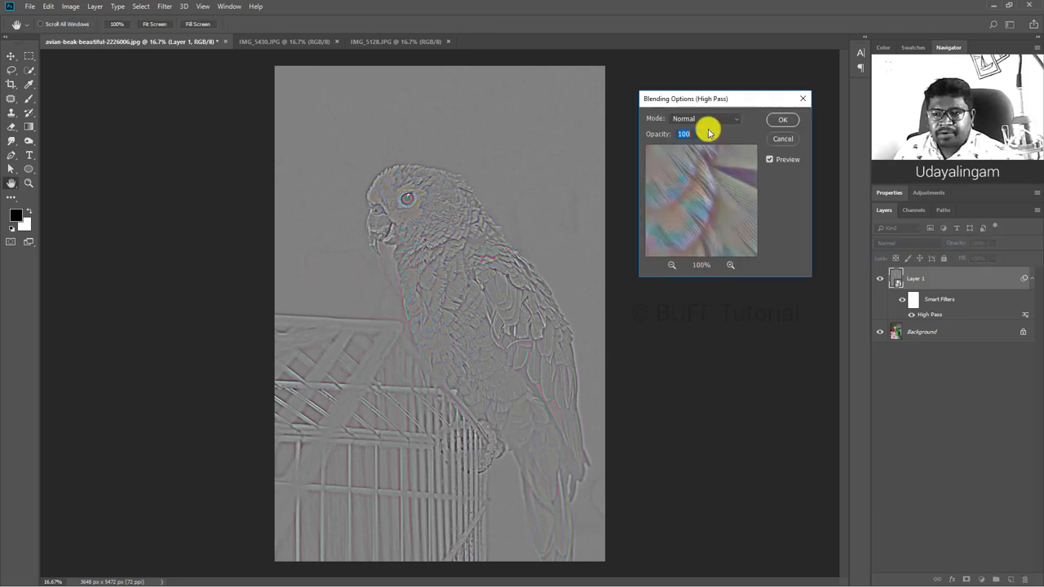
pyautogui.click(704, 120)
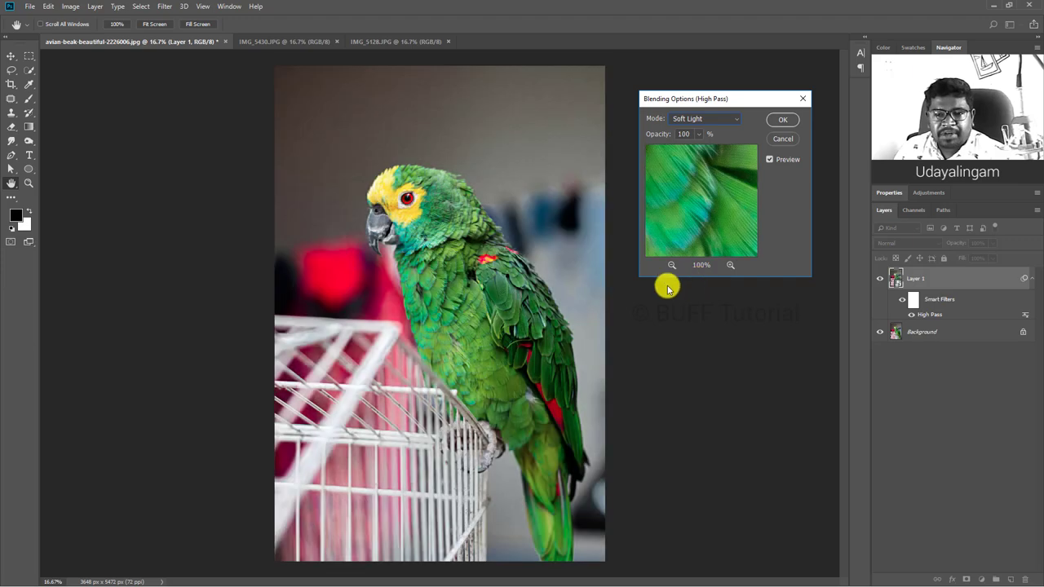
# - Compare the Soft Light filter preview on and off, then try Hard Light
pyautogui.click(772, 160)
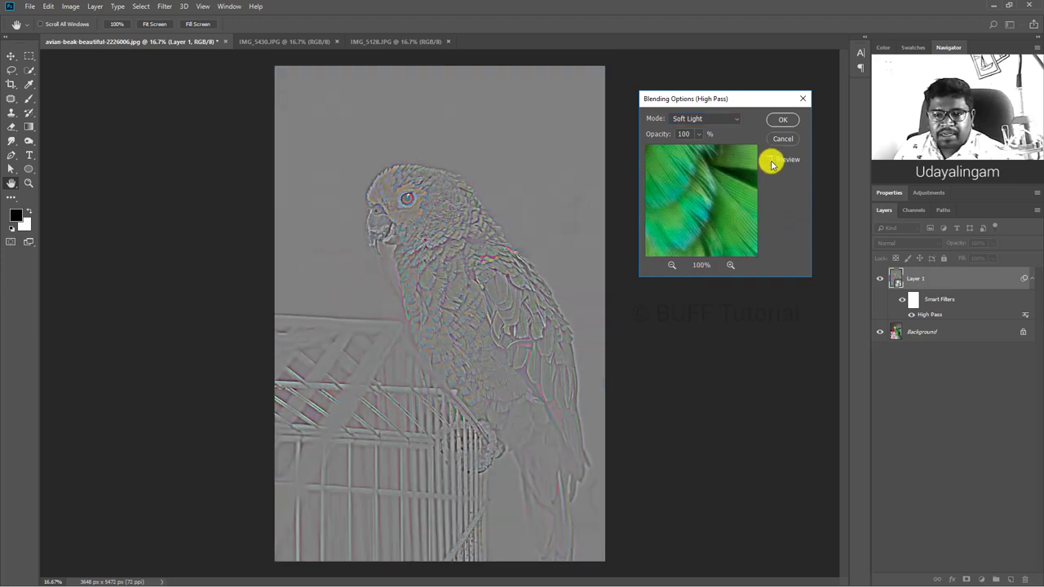
pyautogui.click(771, 161)
pyautogui.click(772, 161)
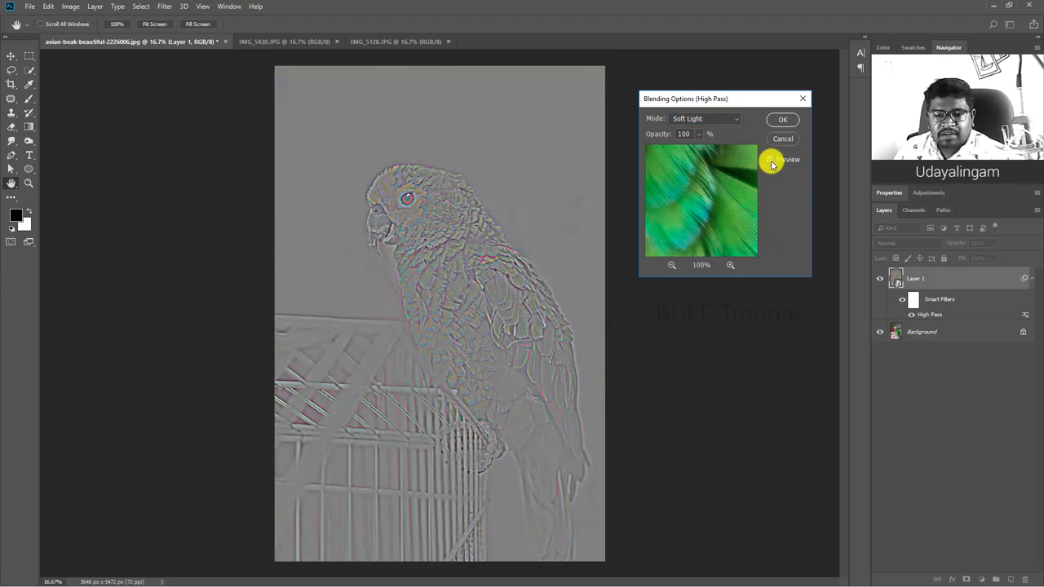
pyautogui.click(772, 161)
pyautogui.click(772, 161)
pyautogui.click(770, 160)
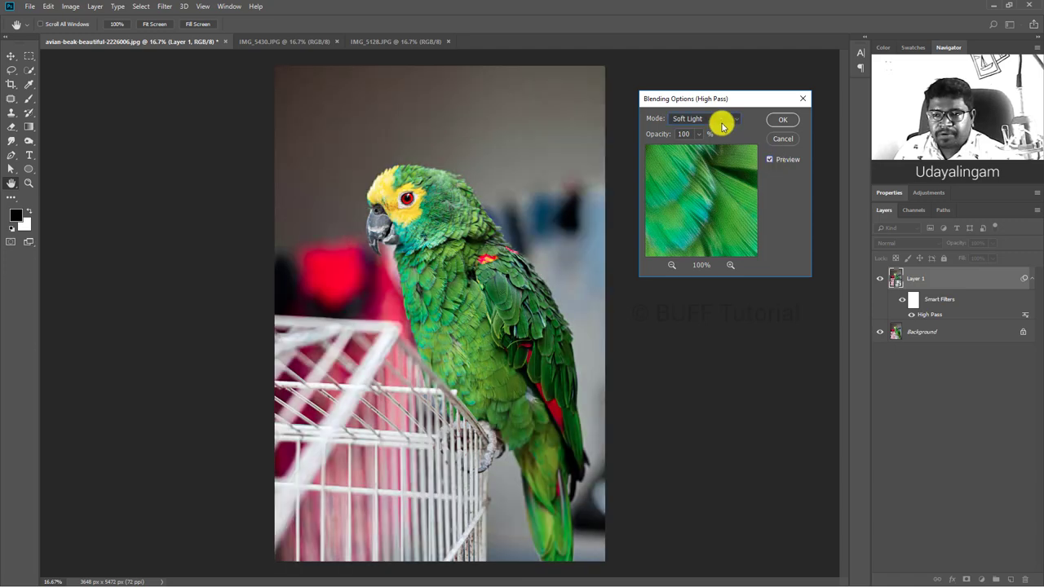
pyautogui.click(722, 123)
pyautogui.click(704, 283)
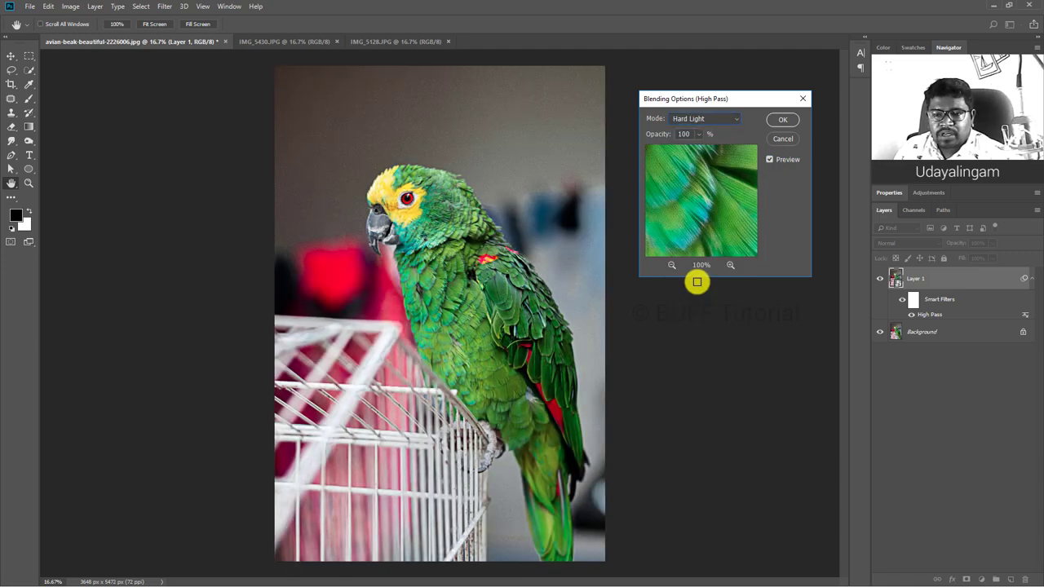
# - Try Vivid Light, Linear Light, Pin Light and Hard Mix as the filter blending
pyautogui.click(697, 123)
pyautogui.click(697, 302)
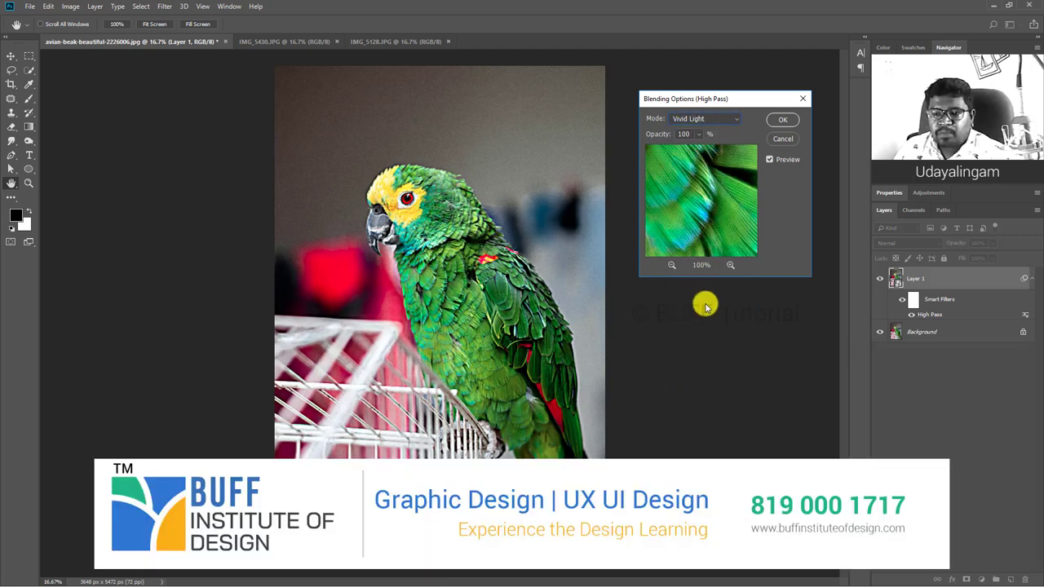
pyautogui.click(698, 119)
pyautogui.click(698, 311)
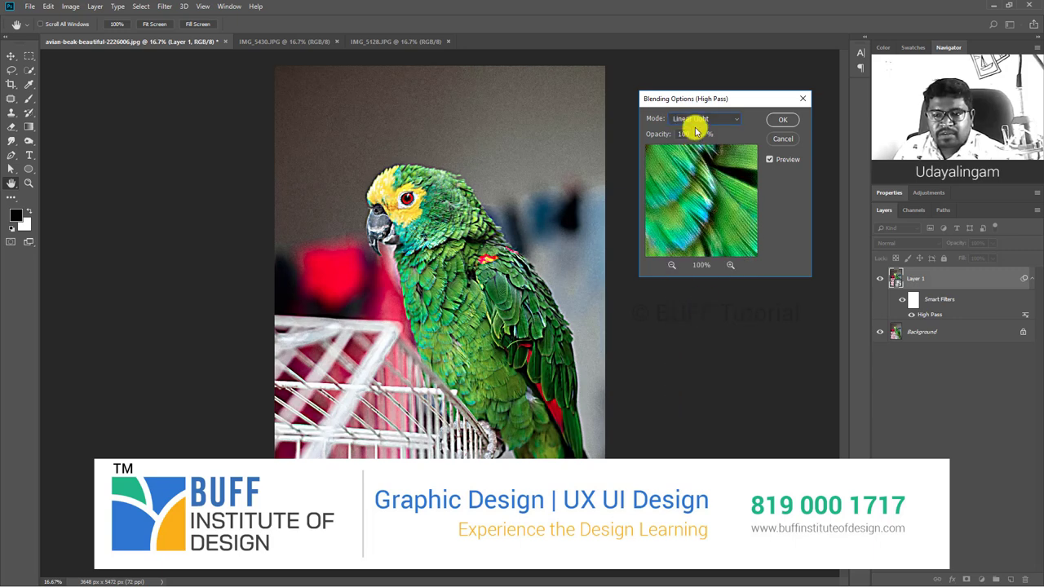
pyautogui.click(696, 121)
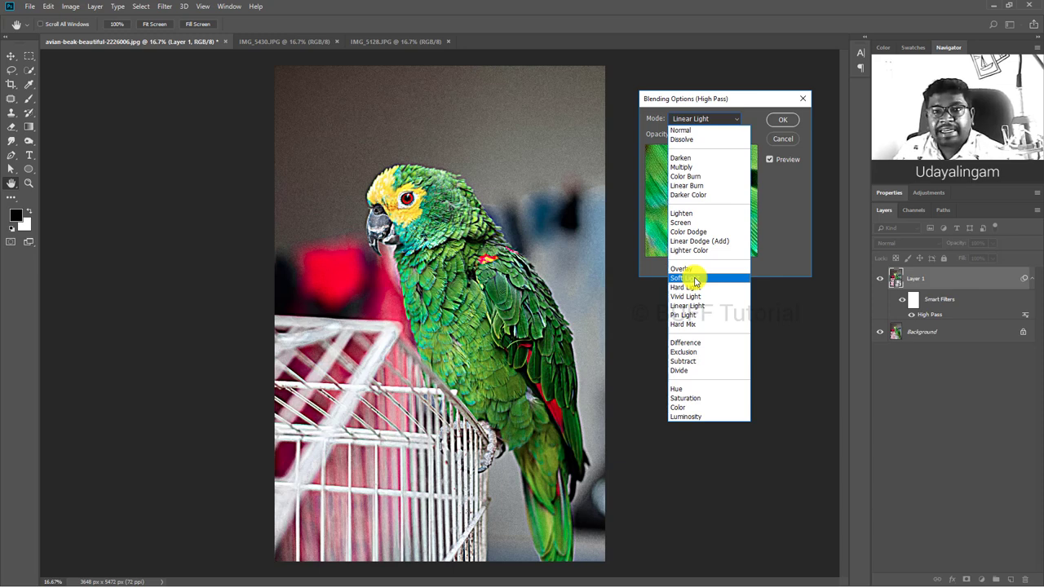
pyautogui.click(692, 314)
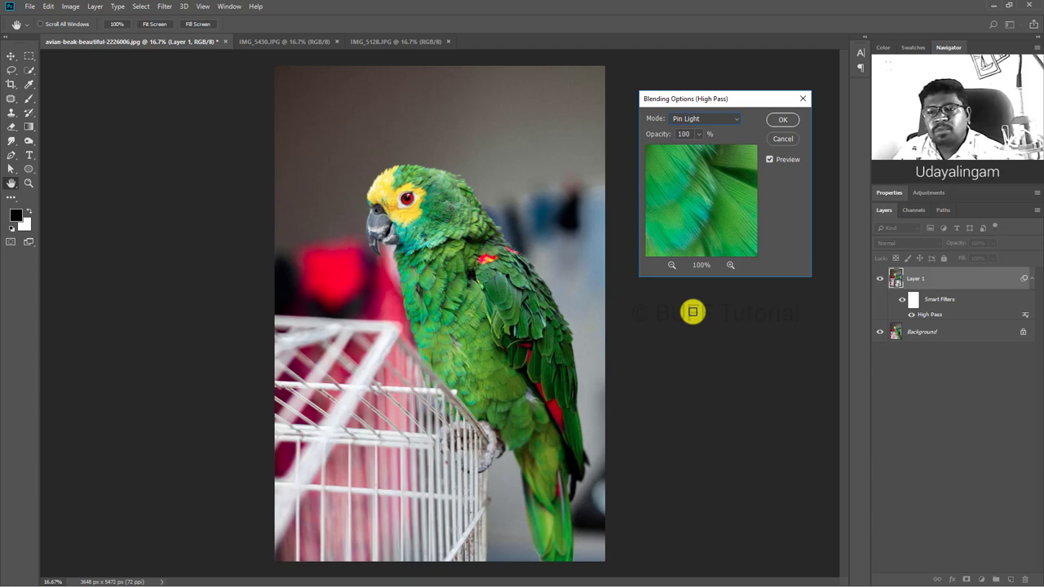
pyautogui.click(725, 119)
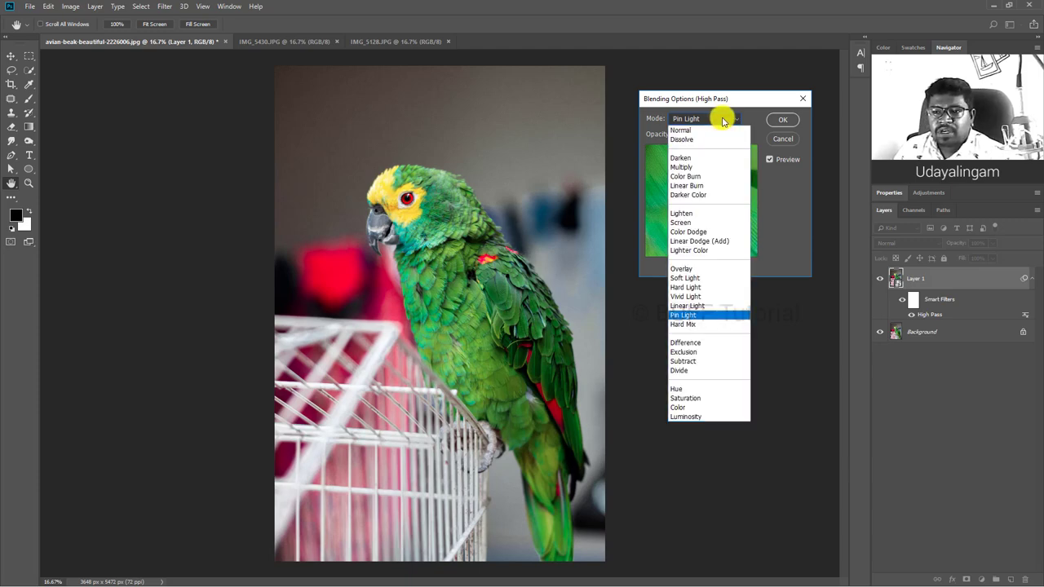
pyautogui.click(689, 324)
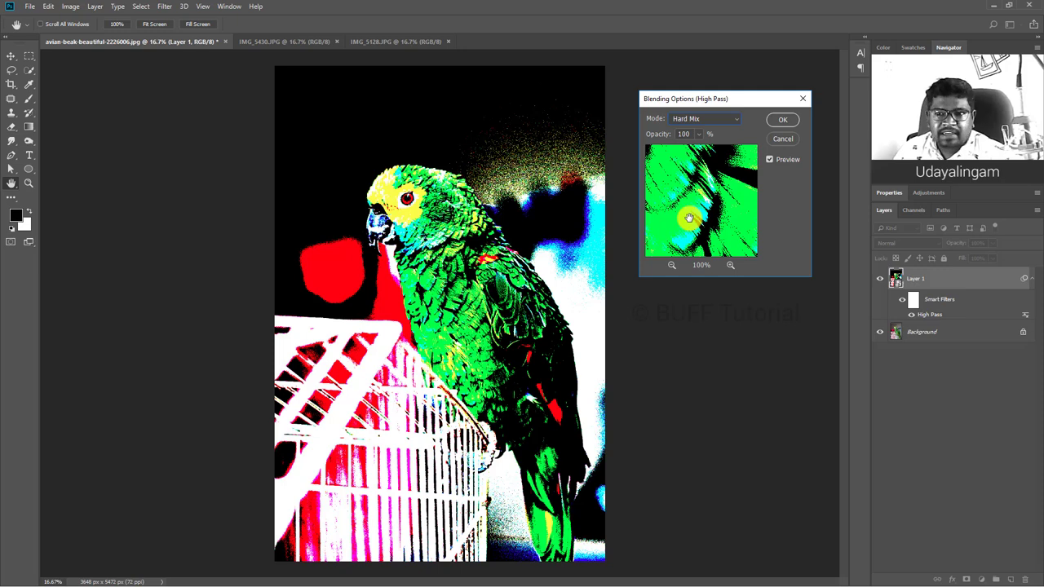
# - Settle on Vivid Light for the High Pass blending and compare the preview
pyautogui.click(685, 119)
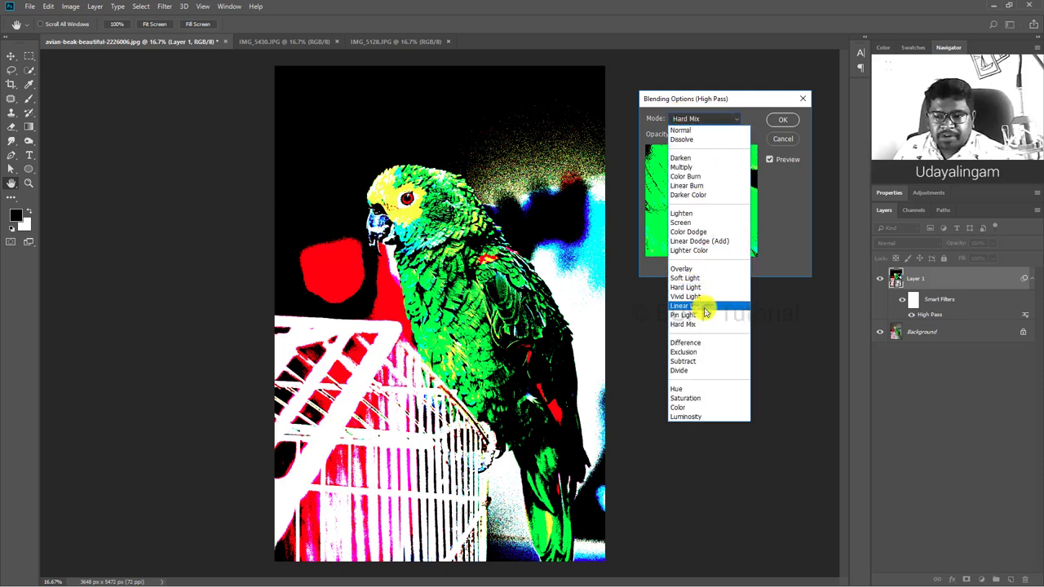
pyautogui.click(692, 296)
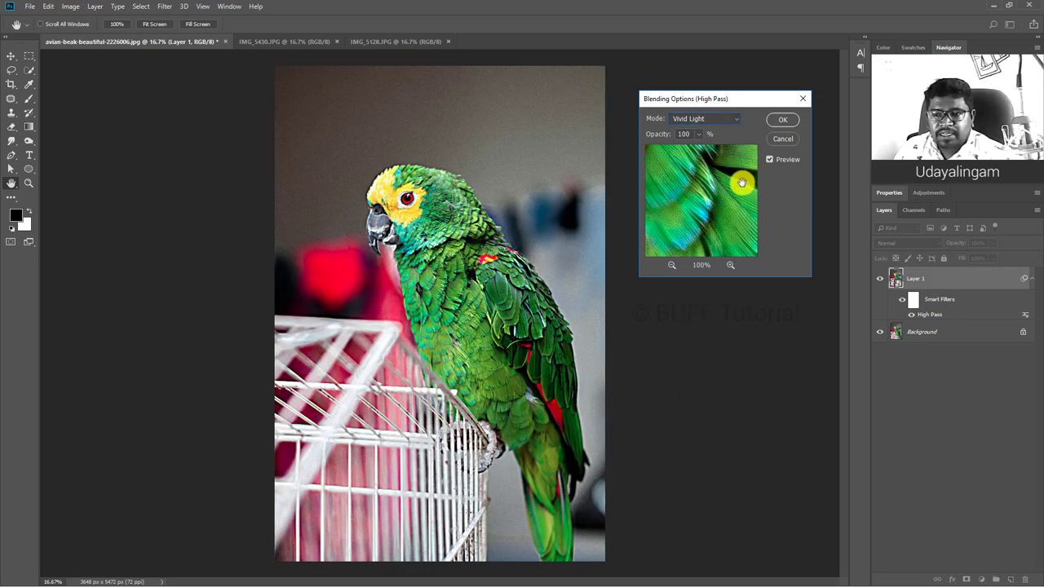
pyautogui.click(768, 160)
pyautogui.click(769, 160)
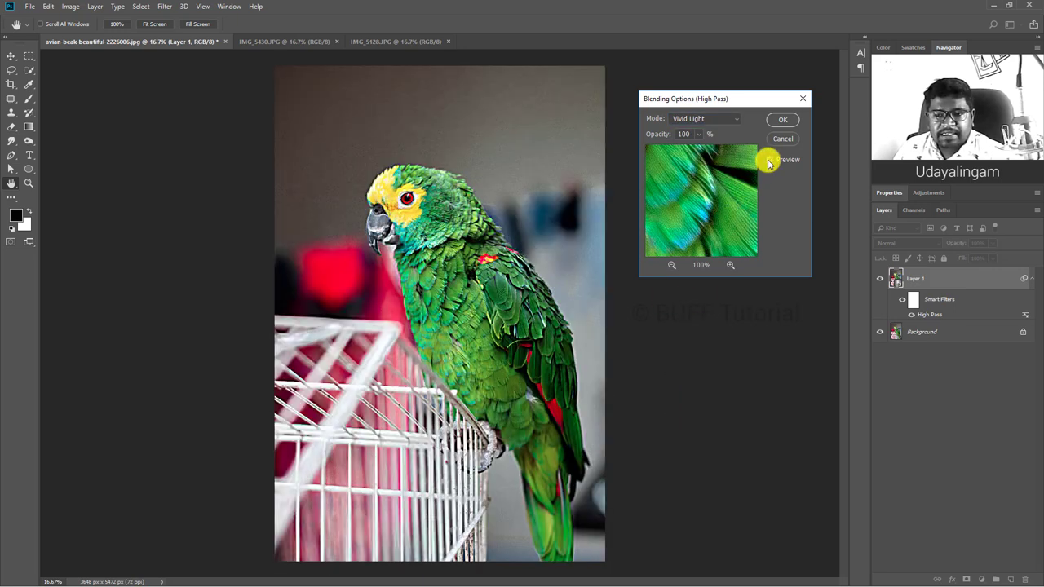
# - Set the High Pass blend opacity to 56%, then put Layer 1 in Vivid Light
pyautogui.moveTo(699, 135)
pyautogui.mouseDown()
pyautogui.moveTo(677, 151)
pyautogui.moveTo(645, 151)
pyautogui.moveTo(677, 151)
pyautogui.mouseUp()
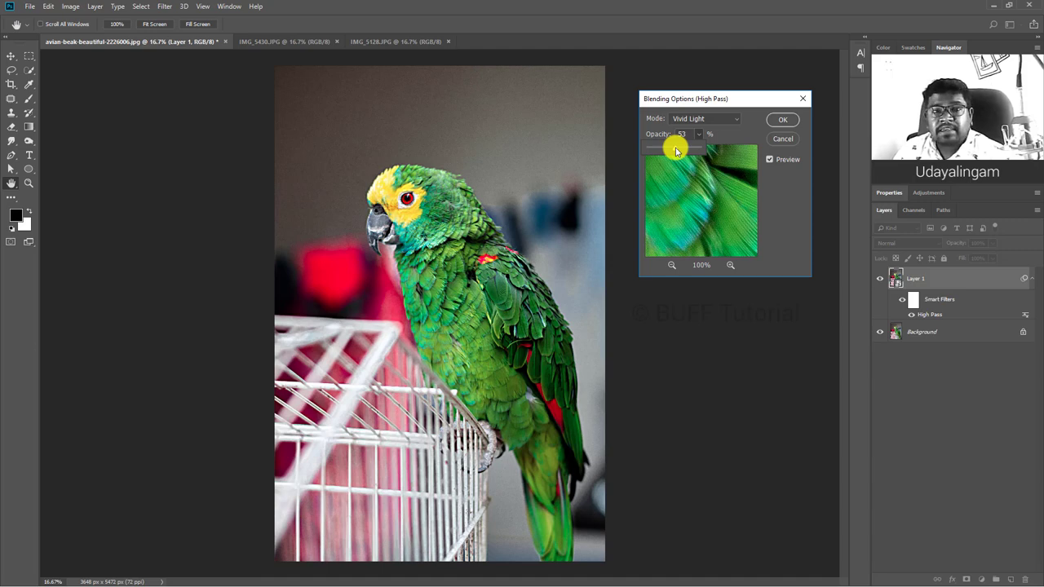
pyautogui.moveTo(676, 151)
pyautogui.mouseDown()
pyautogui.moveTo(687, 151)
pyautogui.moveTo(674, 151)
pyautogui.mouseUp()
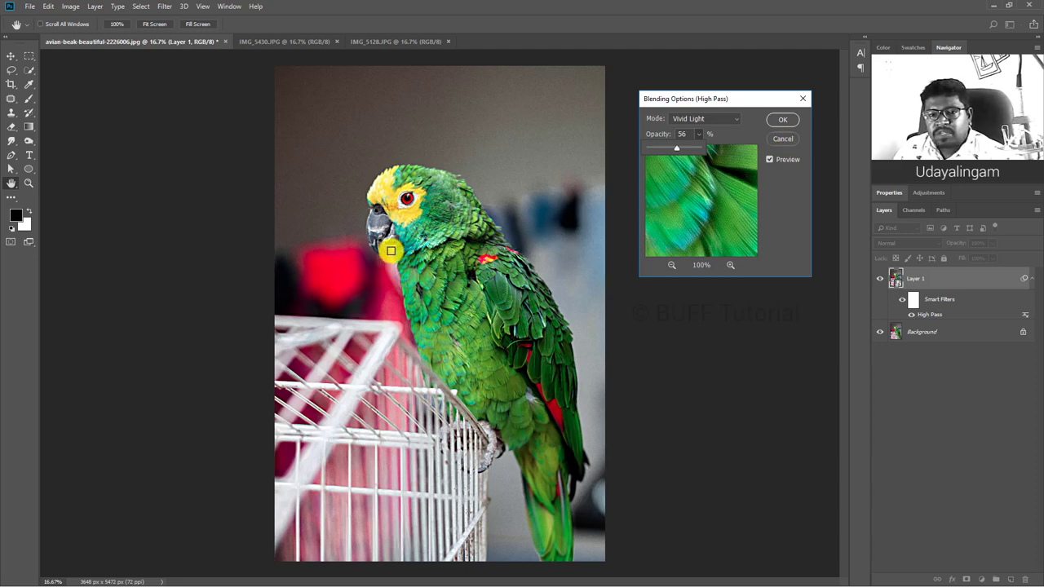
pyautogui.click(772, 161)
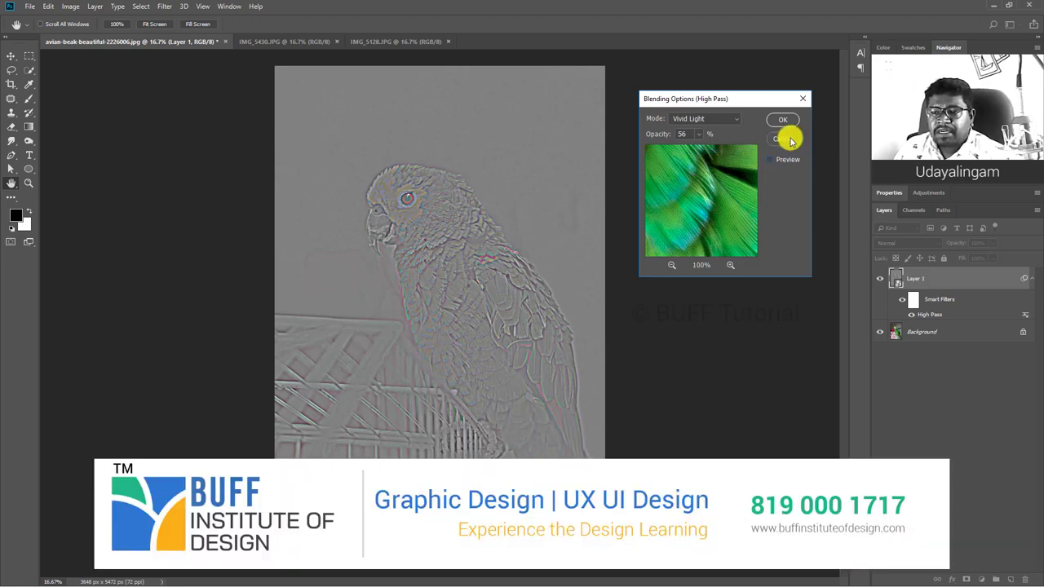
pyautogui.click(783, 121)
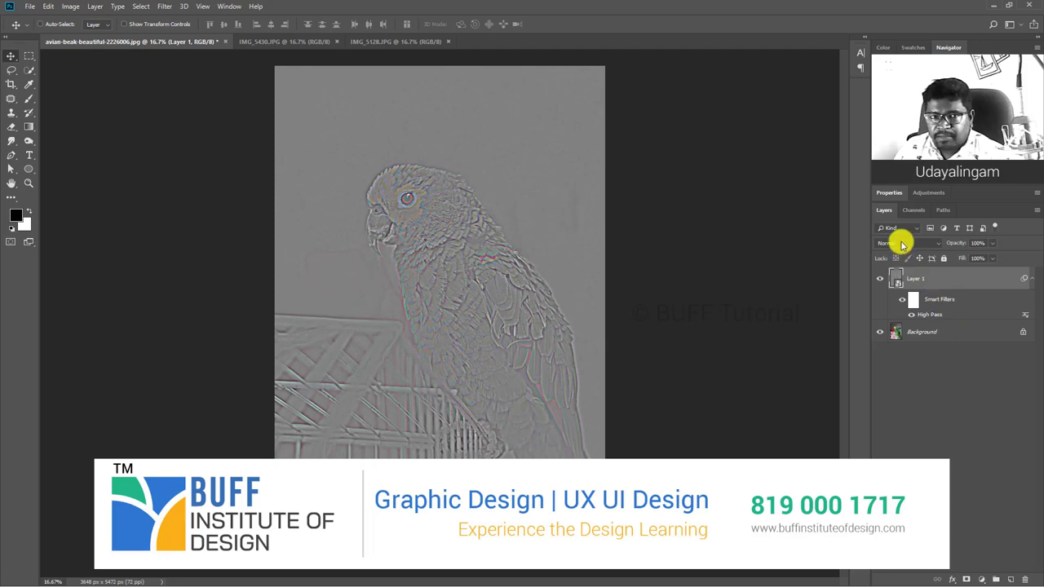
pyautogui.click(902, 245)
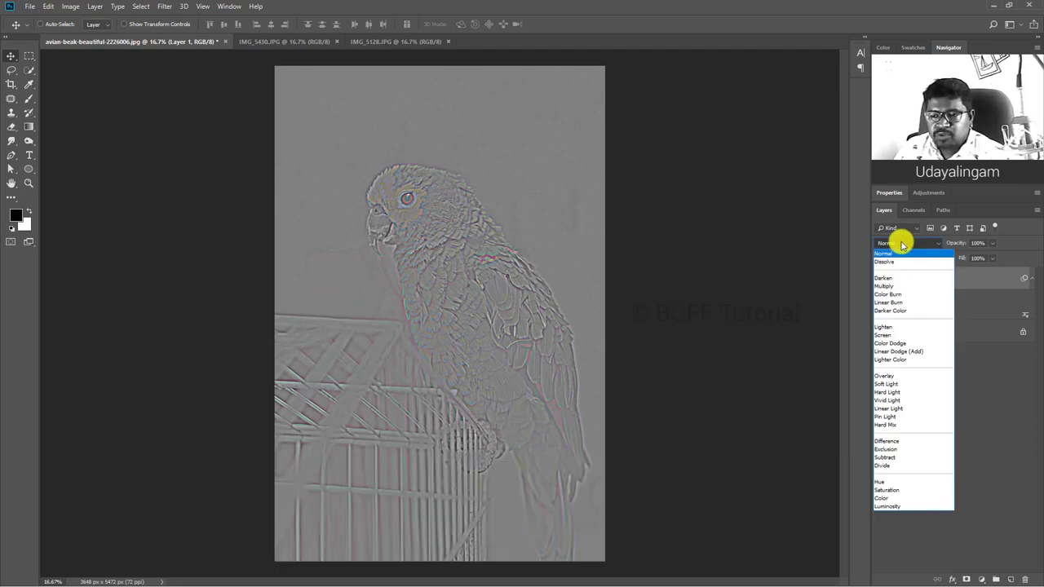
pyautogui.click(908, 400)
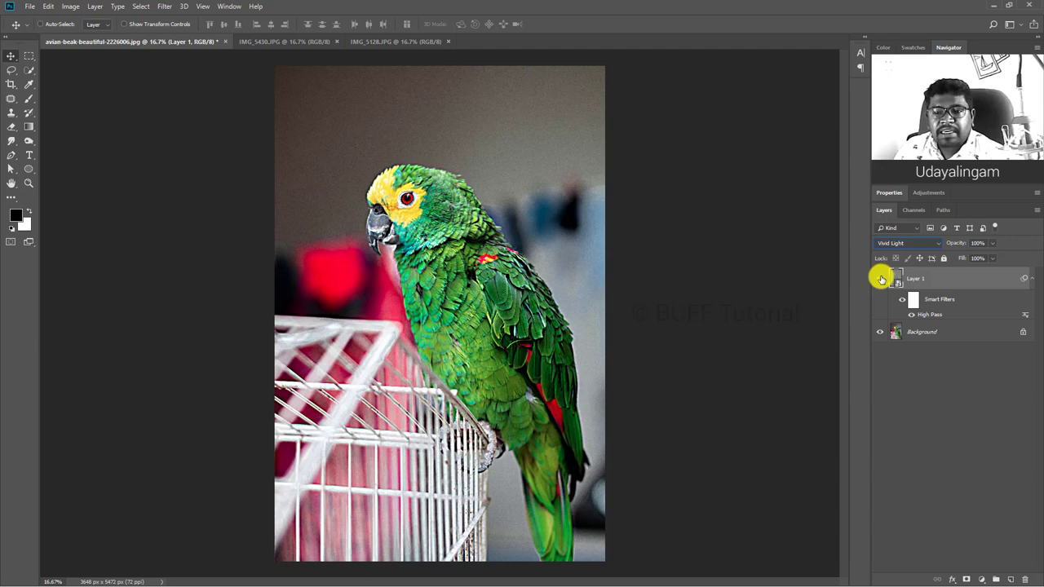
pyautogui.click(881, 279)
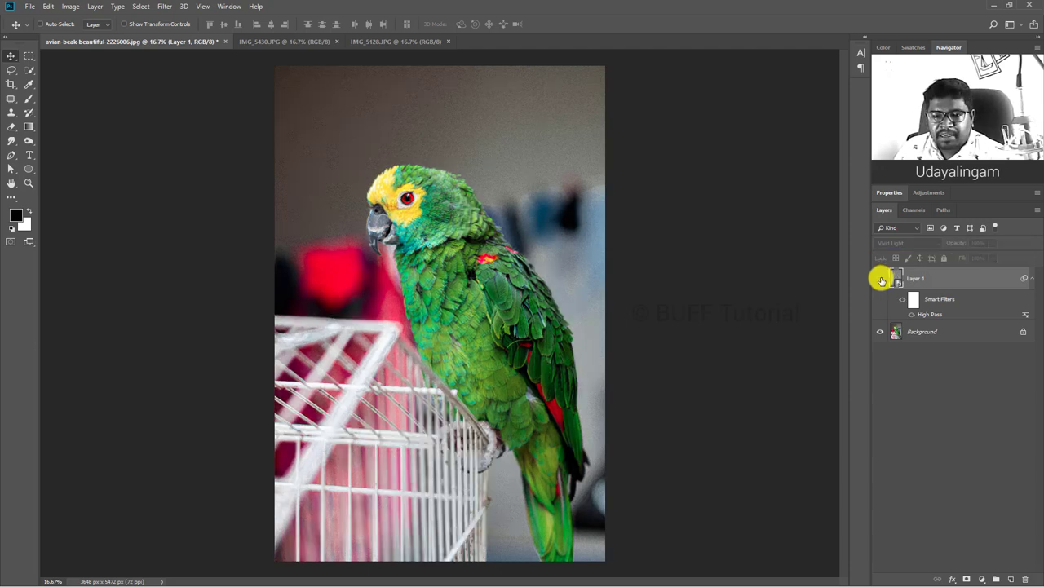
pyautogui.click(881, 279)
pyautogui.click(881, 279)
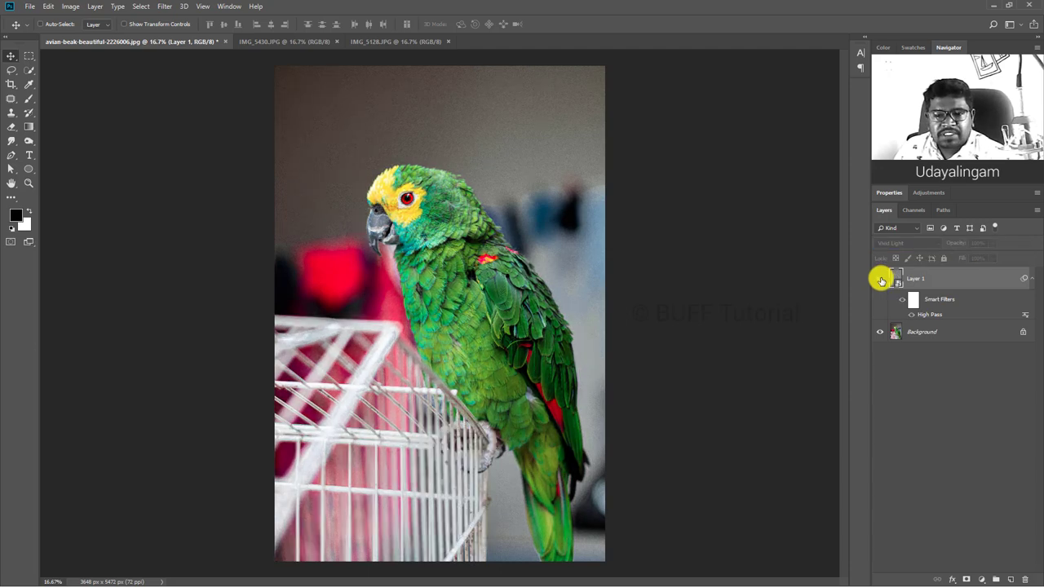
pyautogui.click(881, 280)
pyautogui.hotkey('ctrl', '1')
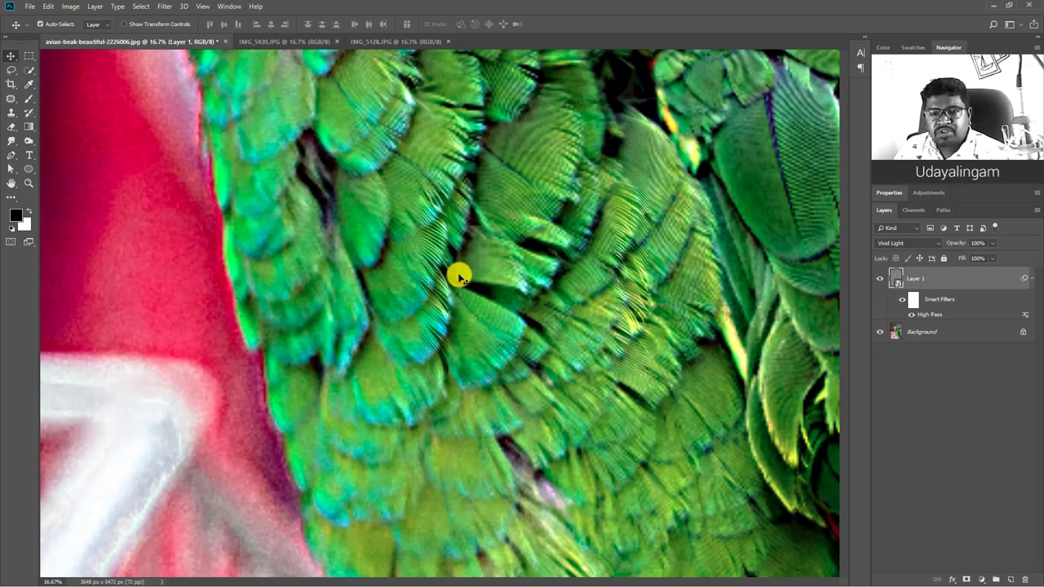
pyautogui.moveTo(482, 196); pyautogui.dragTo(466, 277)
pyautogui.scroll(3, 519, 375)
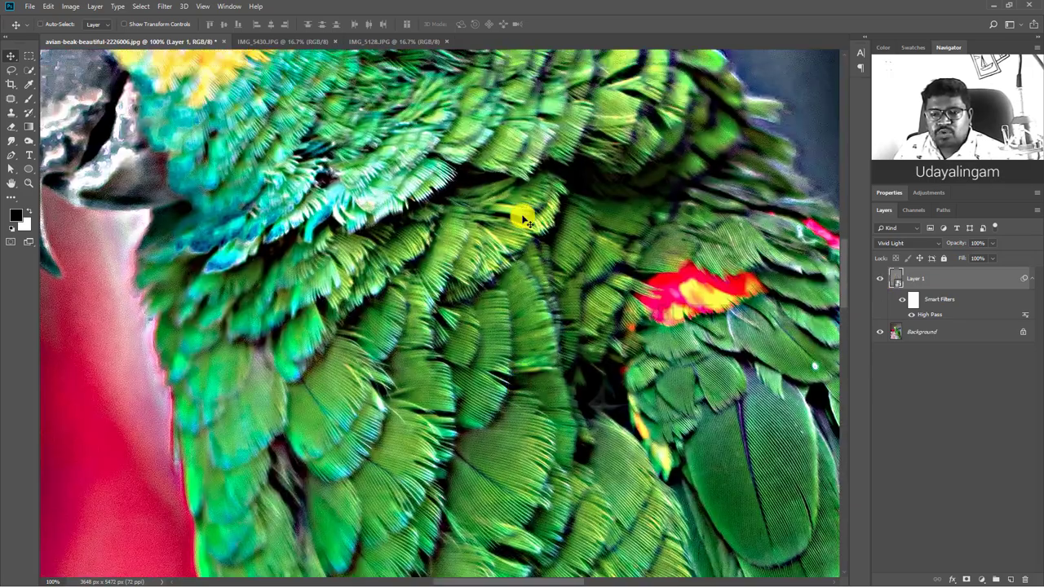
pyautogui.hotkey('ctrl', '-')
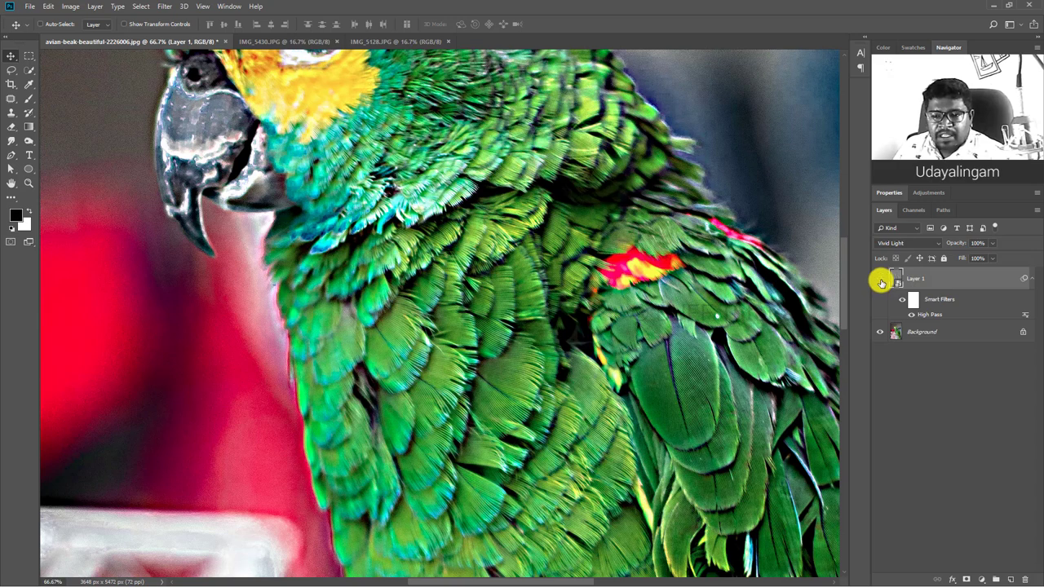
pyautogui.click(881, 283)
pyautogui.click(881, 280)
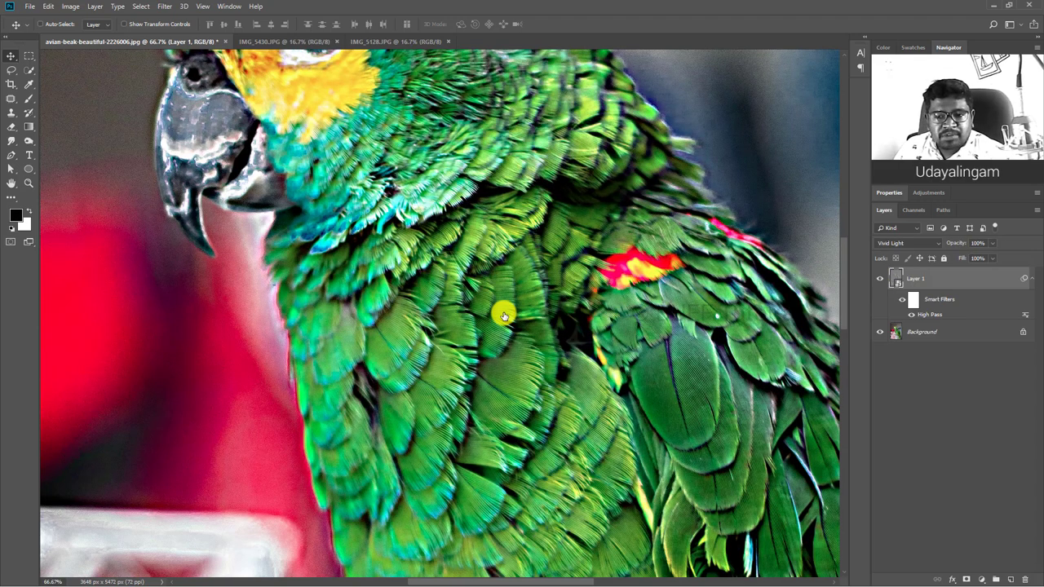
pyautogui.hotkey('ctrl', '-')
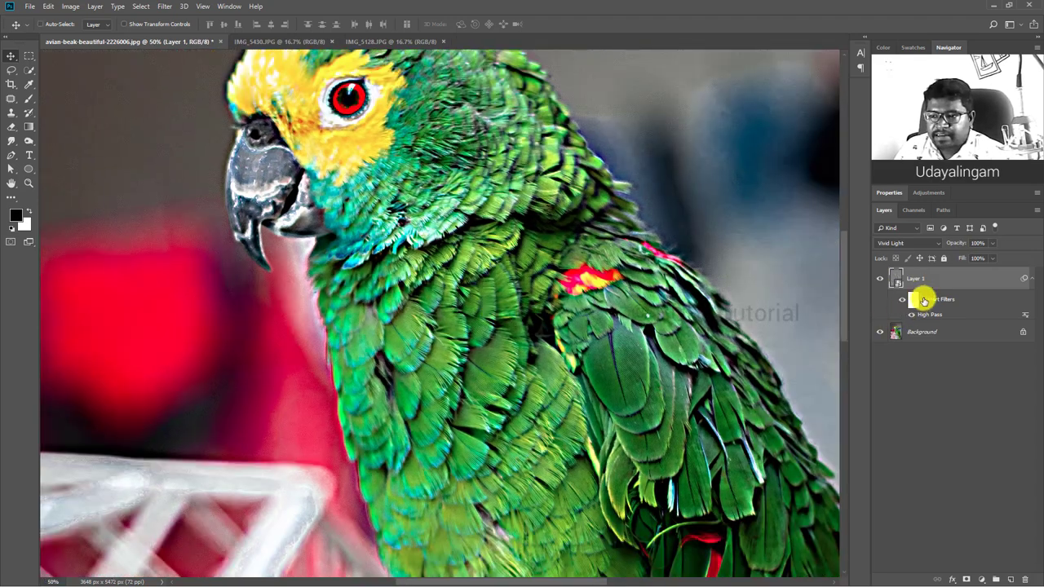
pyautogui.click(914, 245)
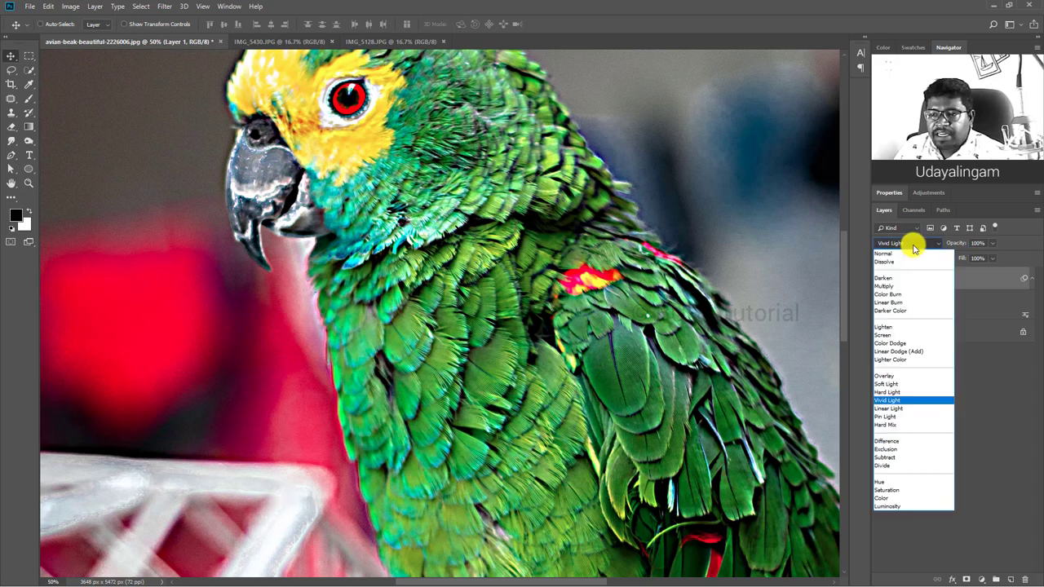
# - After trying Hard Light, keep Layer 1 in Vivid Light at 58% opacity and compare it hidden and shown
pyautogui.click(912, 392)
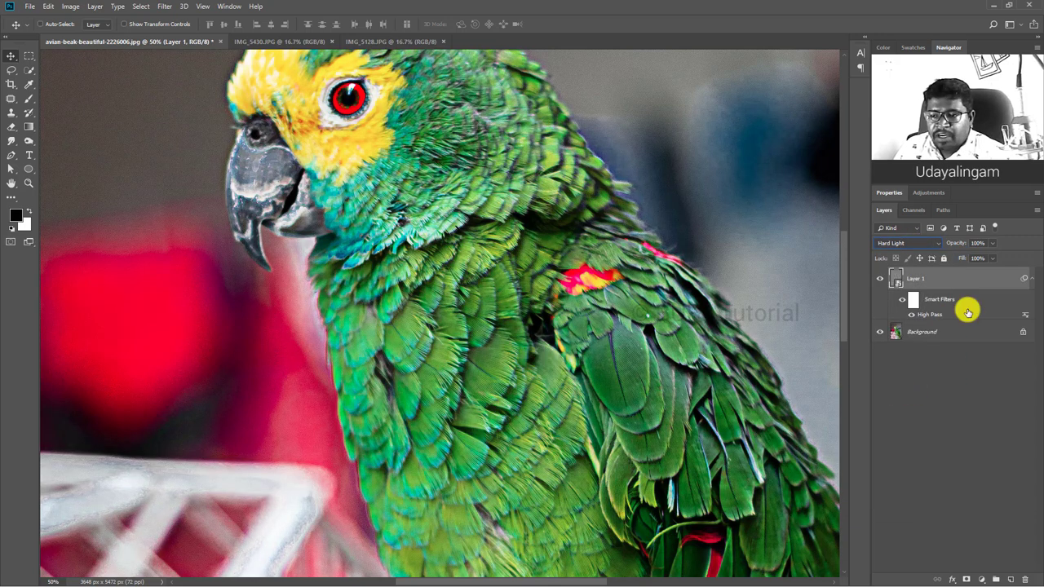
pyautogui.click(914, 247)
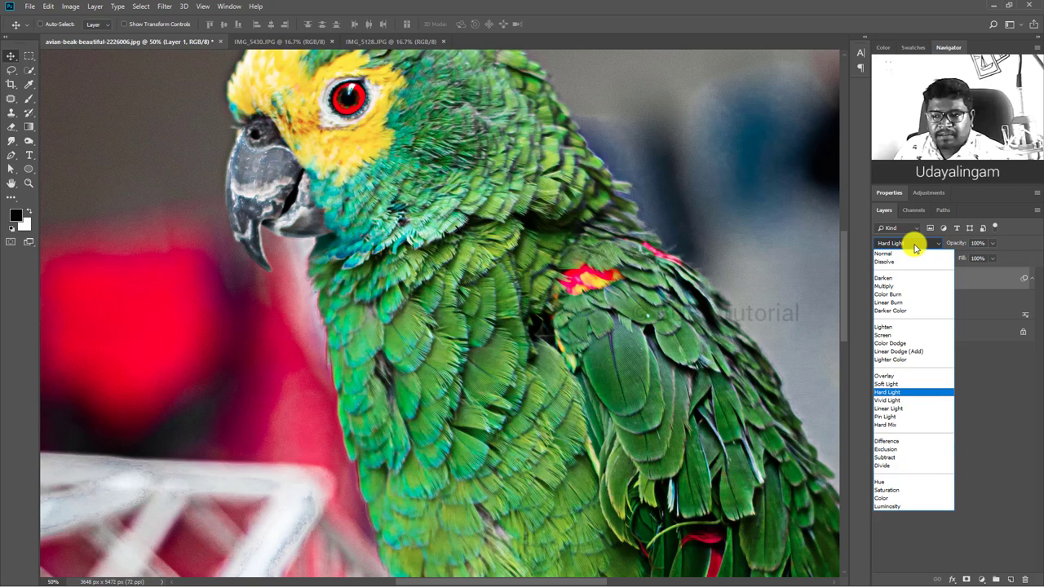
pyautogui.click(904, 402)
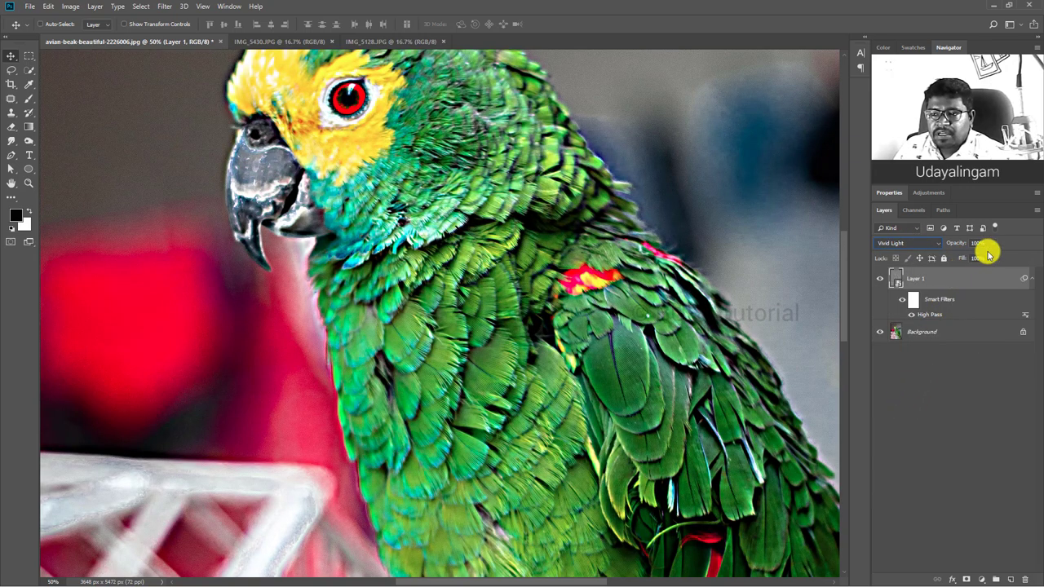
pyautogui.click(991, 243)
pyautogui.moveTo(990, 258)
pyautogui.mouseDown()
pyautogui.moveTo(925, 259)
pyautogui.moveTo(971, 258)
pyautogui.moveTo(965, 286)
pyautogui.mouseUp()
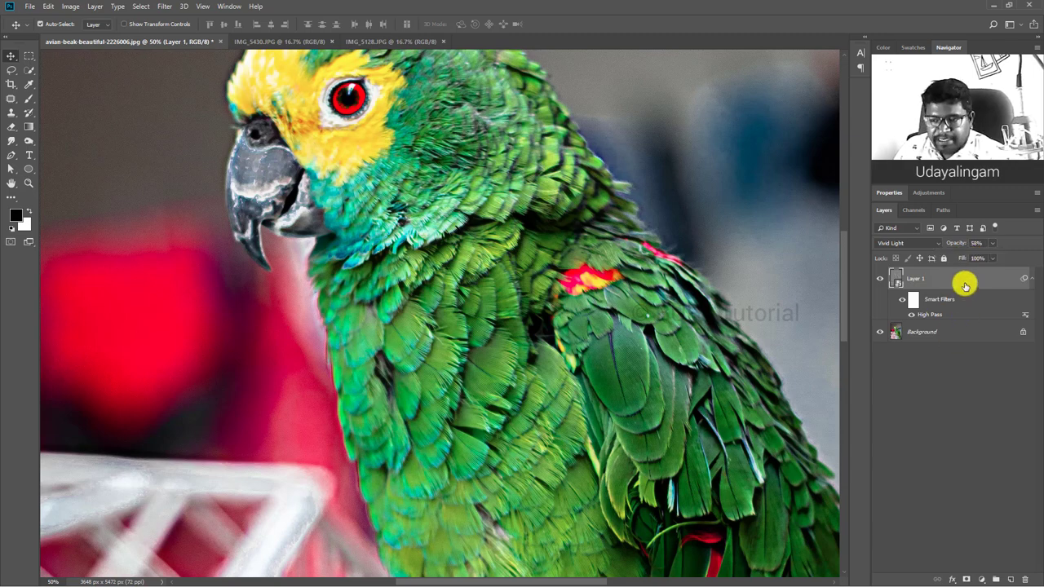
pyautogui.hotkey('ctrl', '0')
pyautogui.click(881, 280)
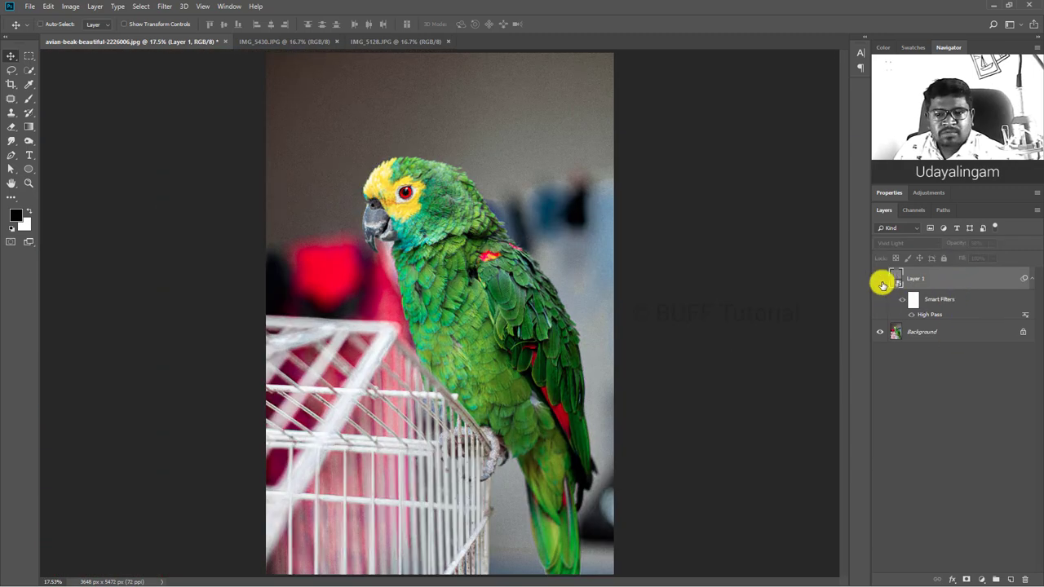
pyautogui.click(880, 281)
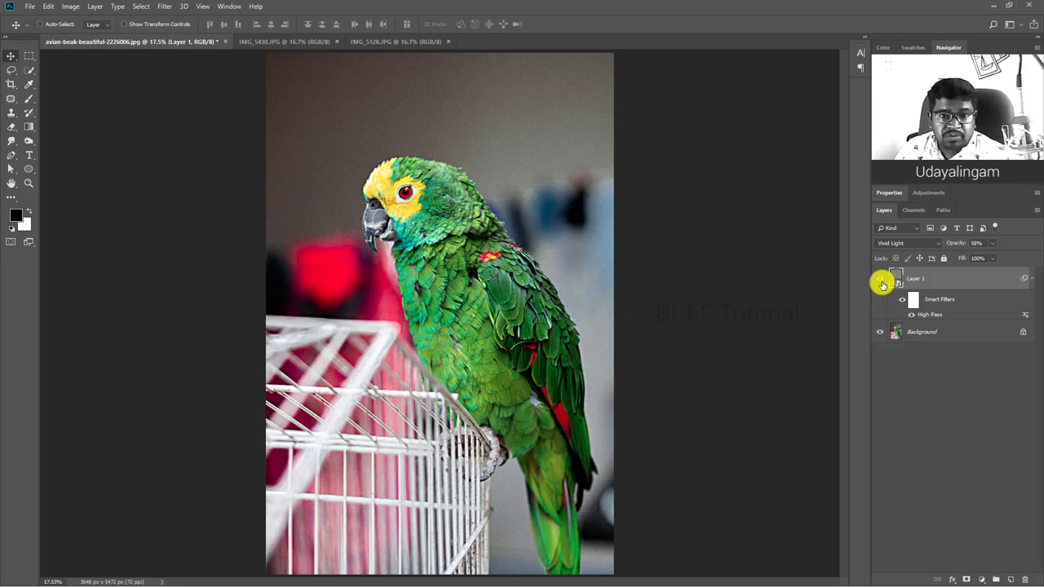
# - On the river-rocks photo IMG_5430, duplicate the Background and convert it for smart filters
pyautogui.click(285, 42)
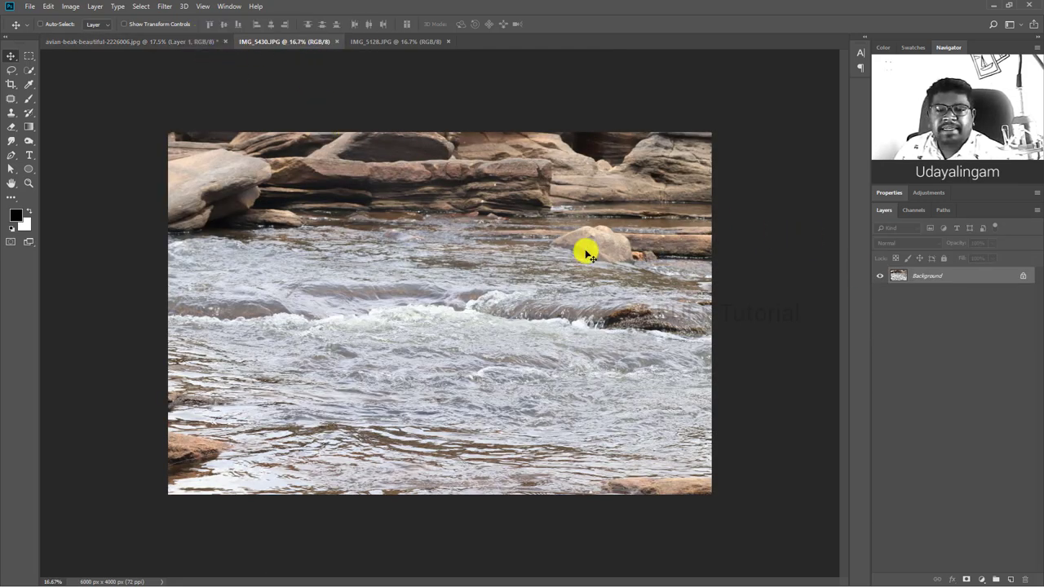
pyautogui.hotkey('ctrl', 'j')
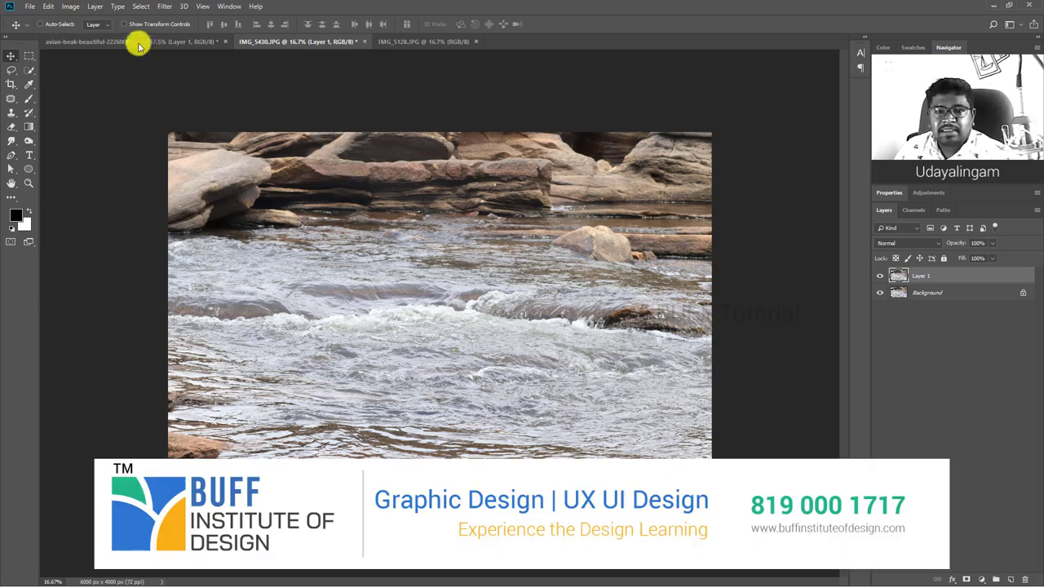
pyautogui.click(164, 6)
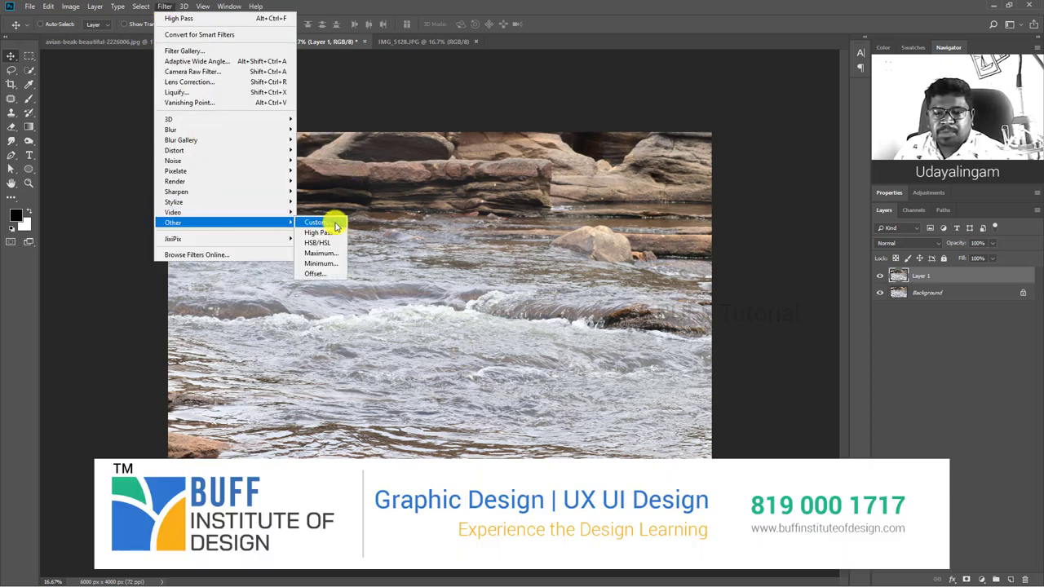
pyautogui.click(199, 38)
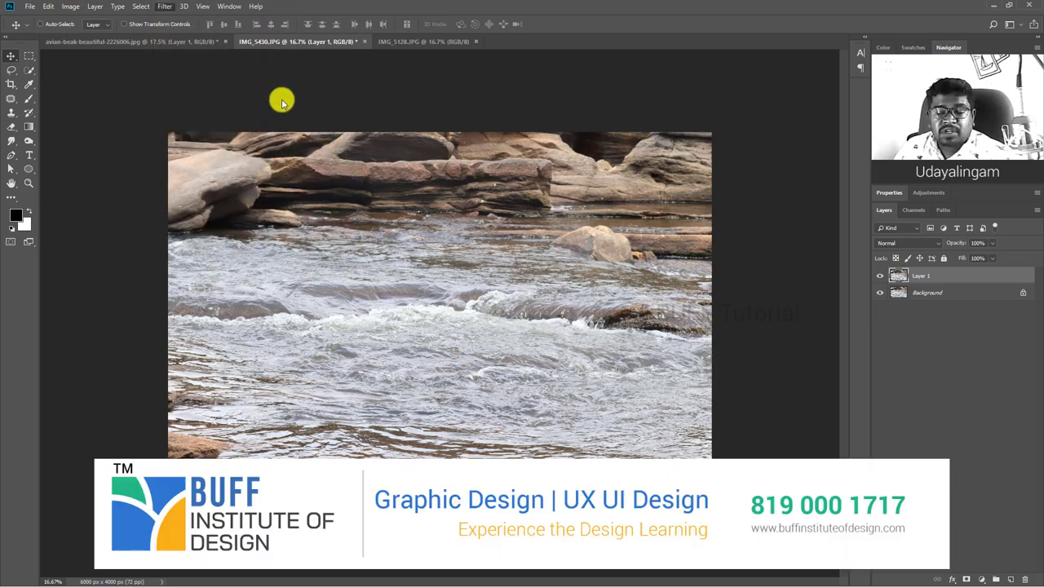
pyautogui.click(518, 221)
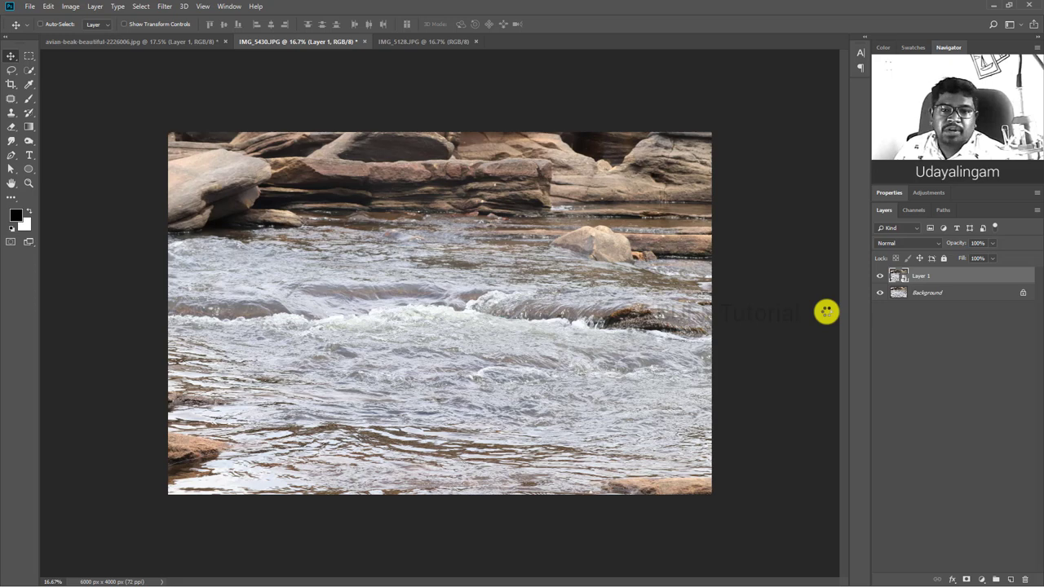
# - Dismiss the open menus and delete Layer 1, leaving only the Background
pyautogui.click(68, 7)
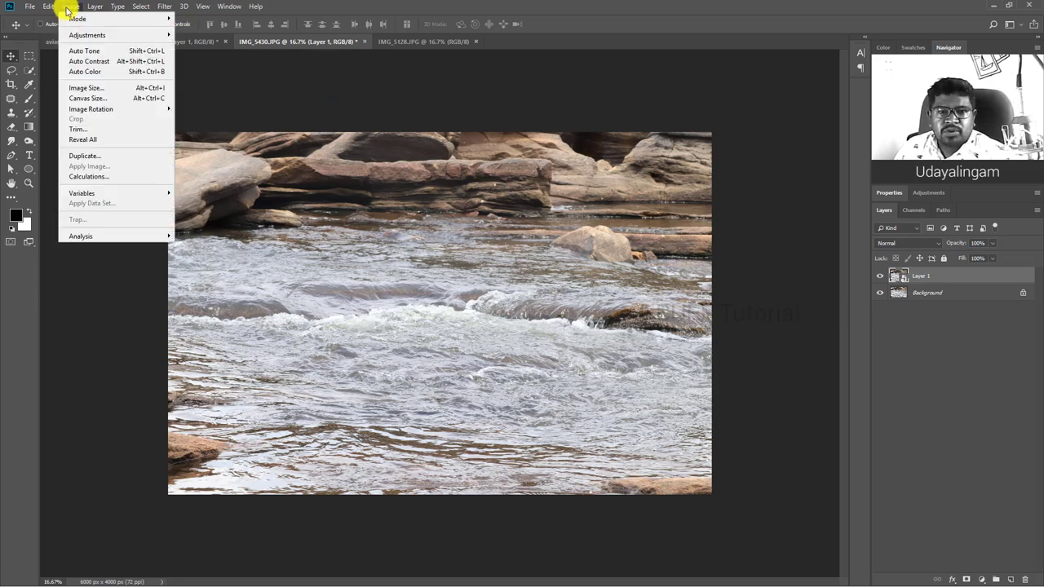
pyautogui.moveTo(88, 35)
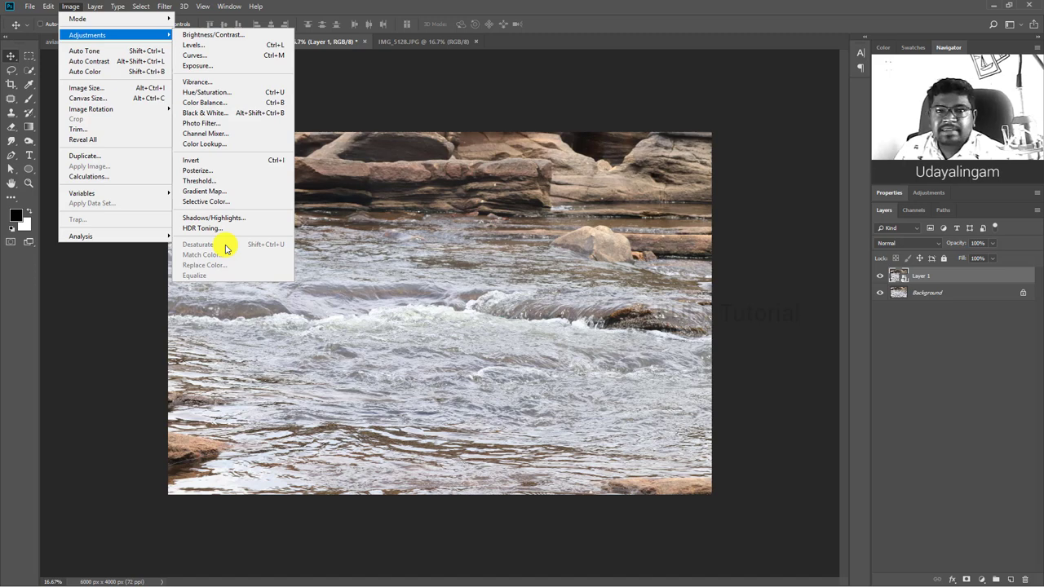
pyautogui.click(926, 277)
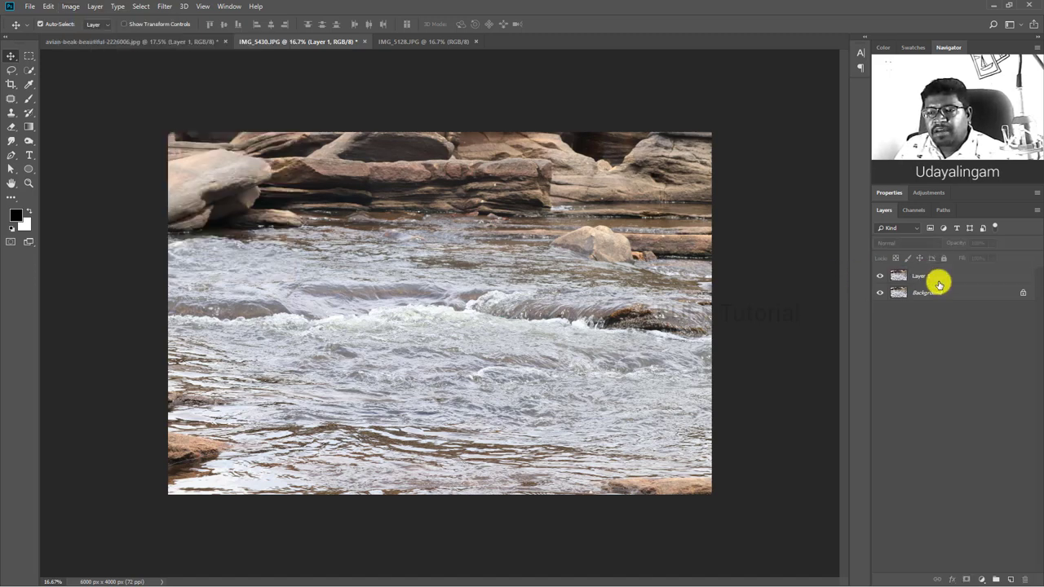
pyautogui.click(71, 7)
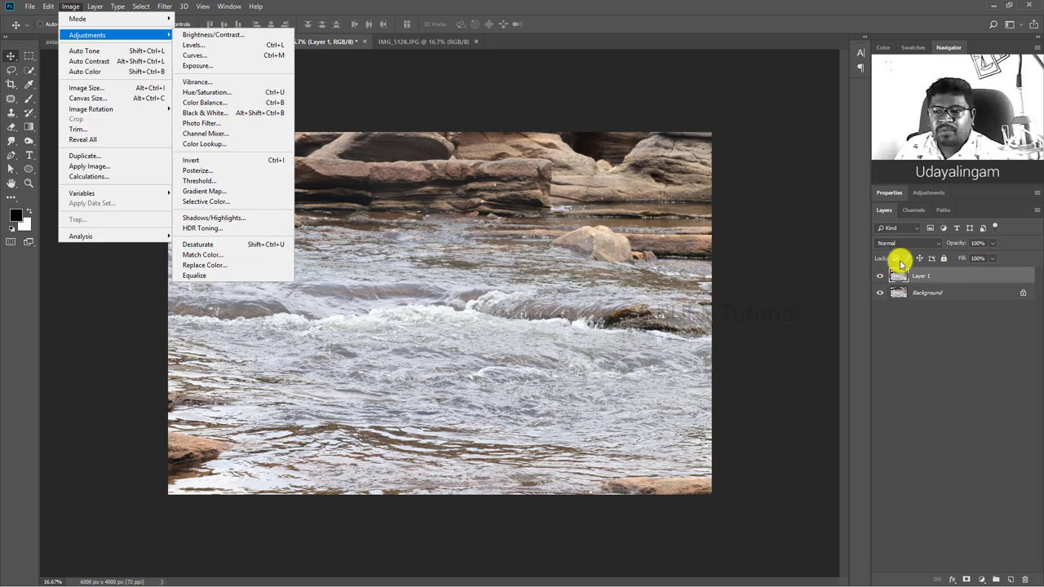
pyautogui.click(946, 275)
pyautogui.press('Delete')
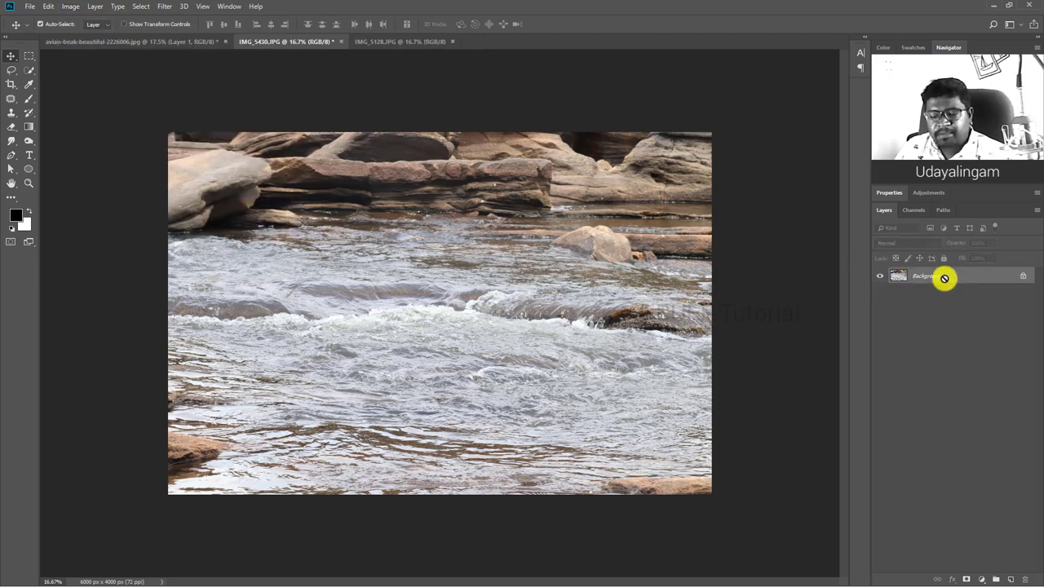
# - Duplicate the river-rocks Background as a smart object and apply High Pass at about 9.8 pixels
pyautogui.hotkey('ctrl', 'j')
pyautogui.rightClick(944, 275)
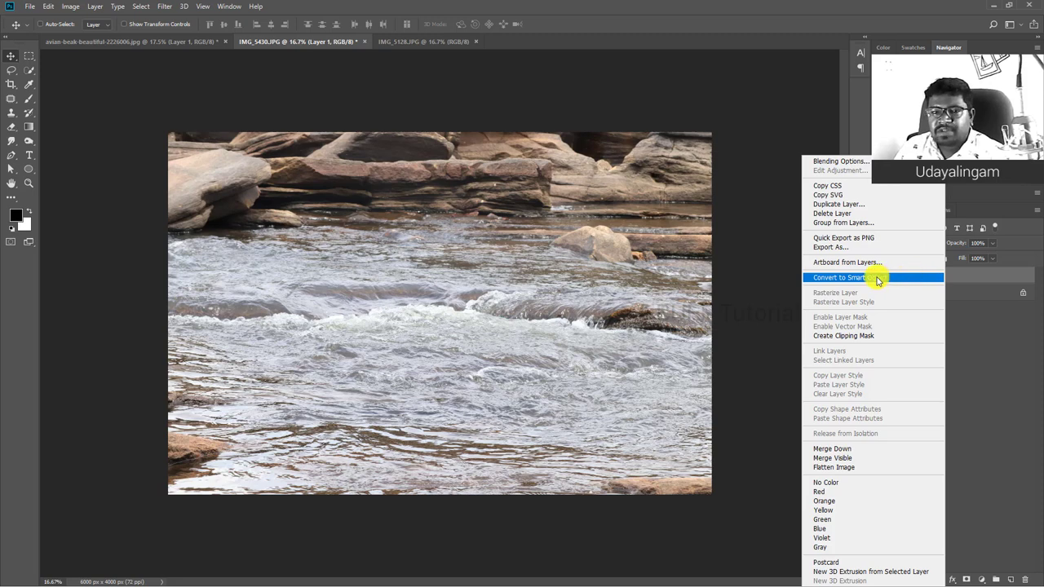
pyautogui.click(944, 274)
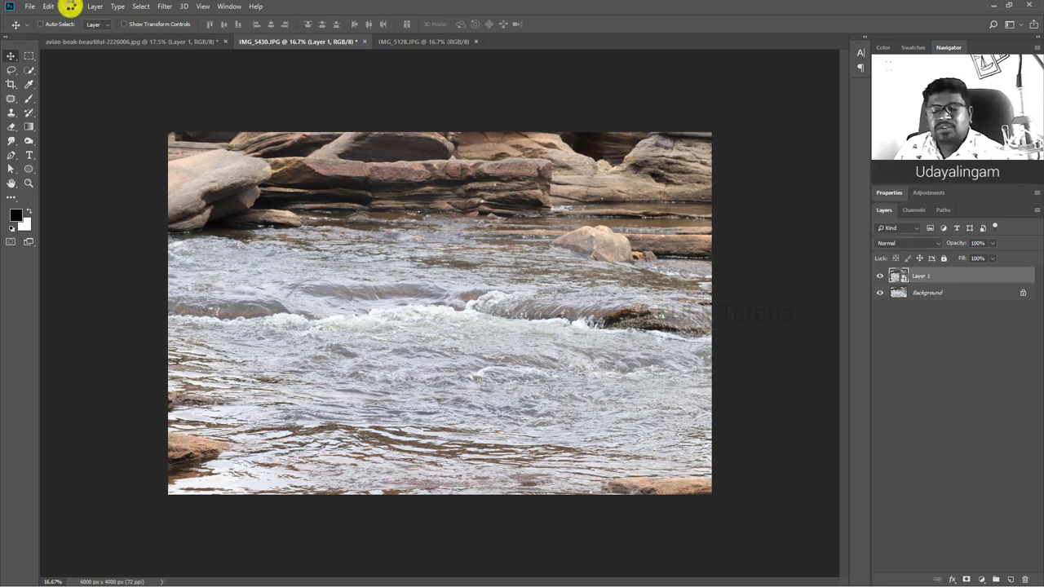
pyautogui.click(71, 7)
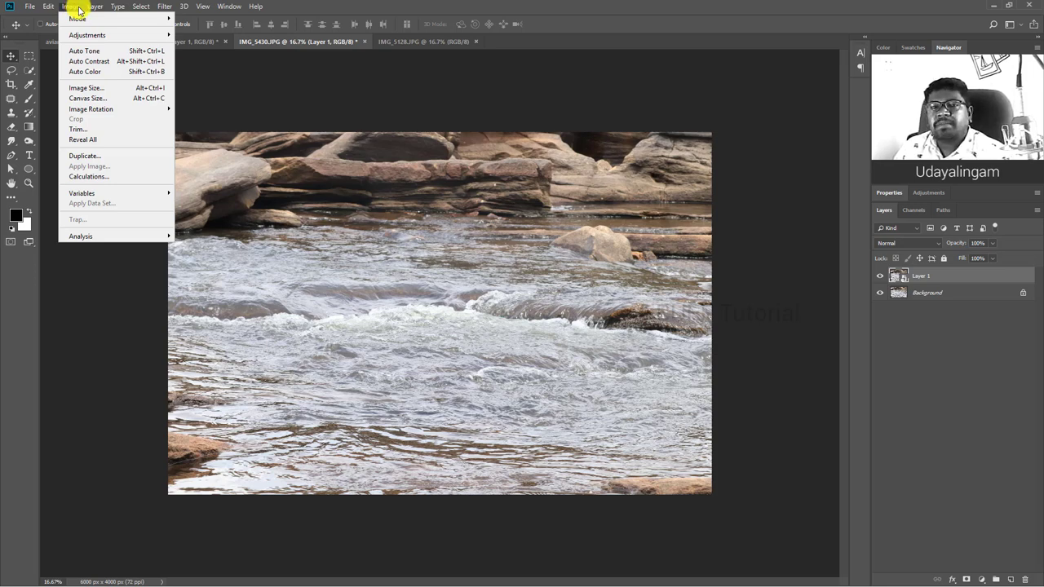
pyautogui.moveTo(173, 222)
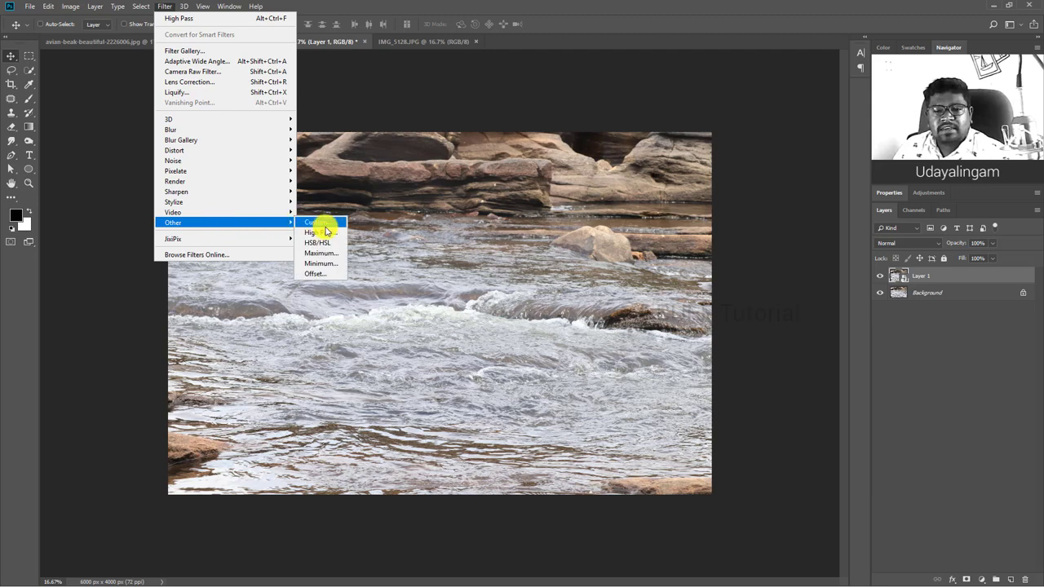
pyautogui.click(326, 232)
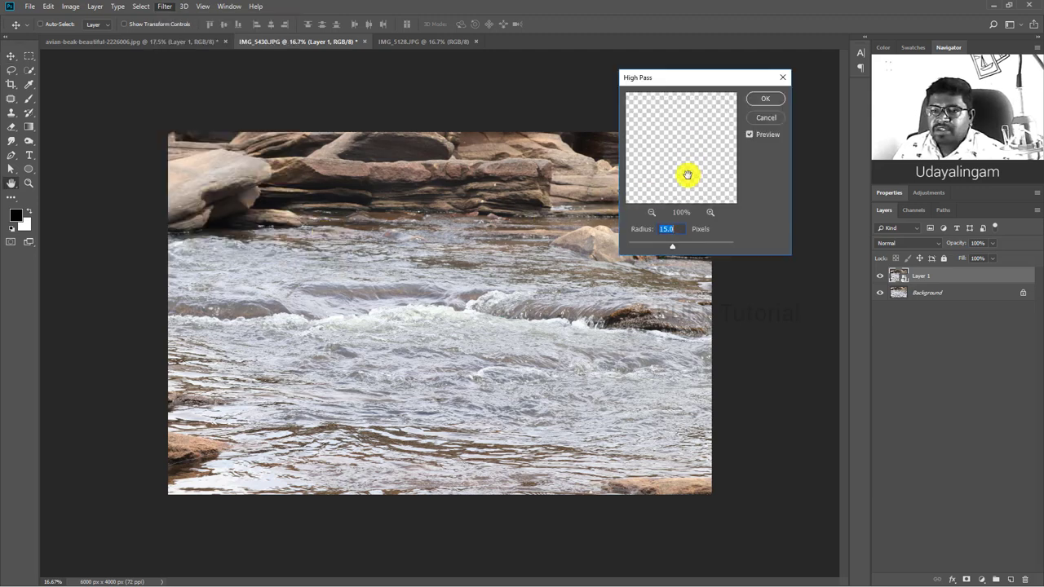
pyautogui.moveTo(652, 247); pyautogui.dragTo(669, 246)
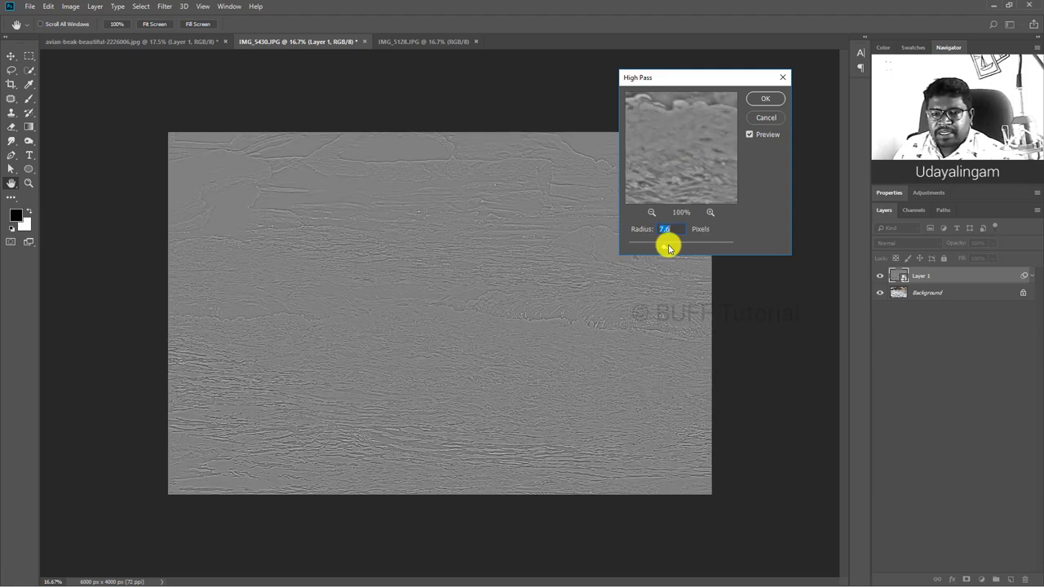
pyautogui.click(754, 105)
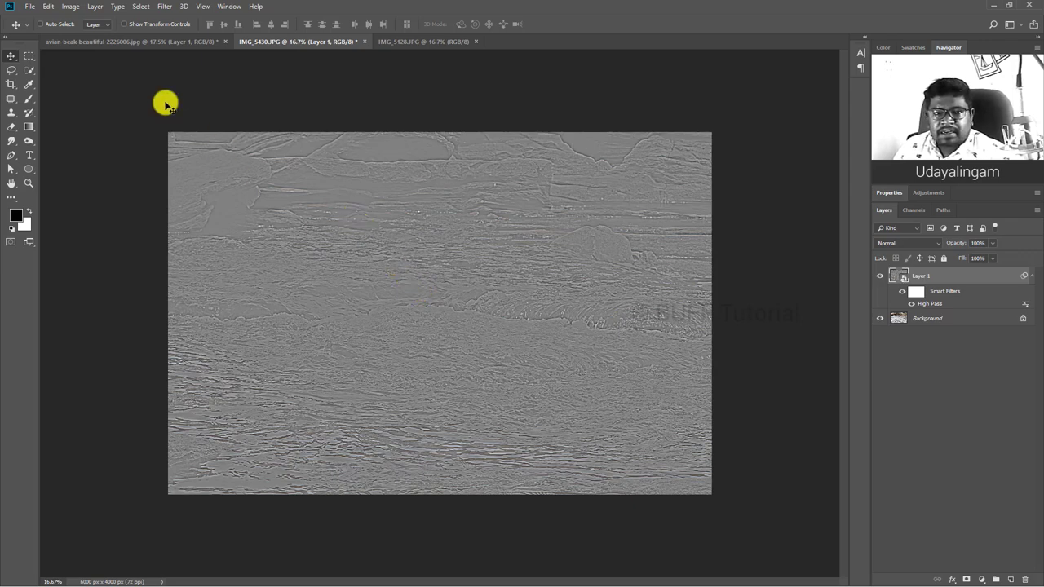
pyautogui.click(71, 7)
pyautogui.moveTo(87, 35)
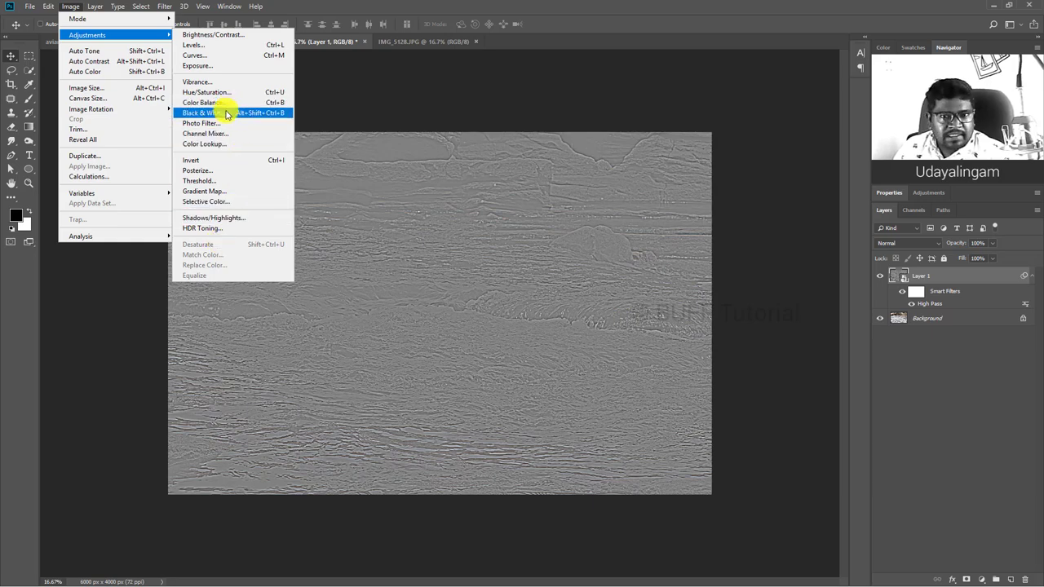
# - Add a default Black & White adjustment to Layer 1 using Ctrl+Alt+Shift+B
pyautogui.press('Escape')
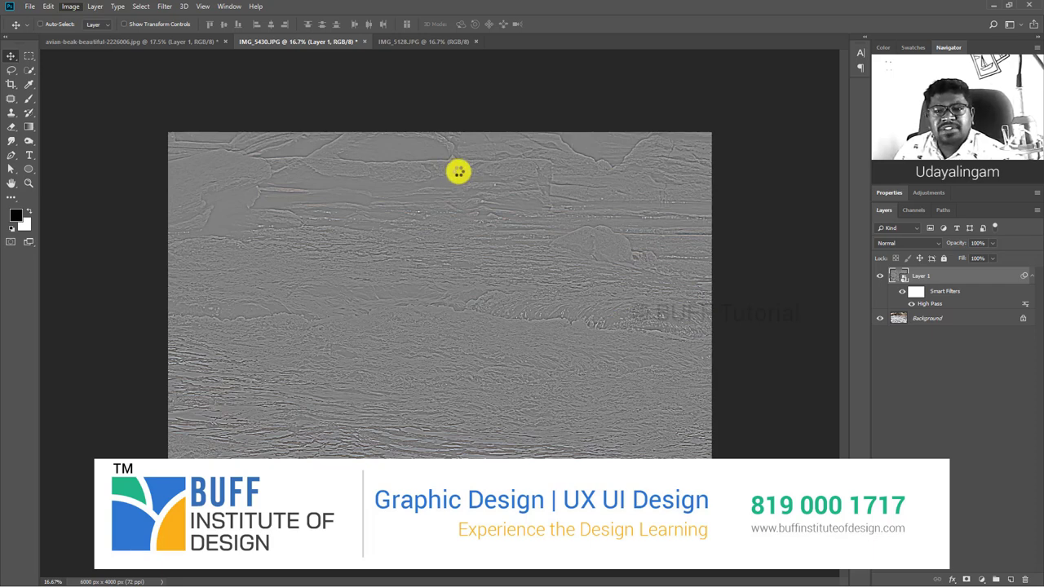
pyautogui.hotkey('ctrl', 'alt', 'shift', 'b')
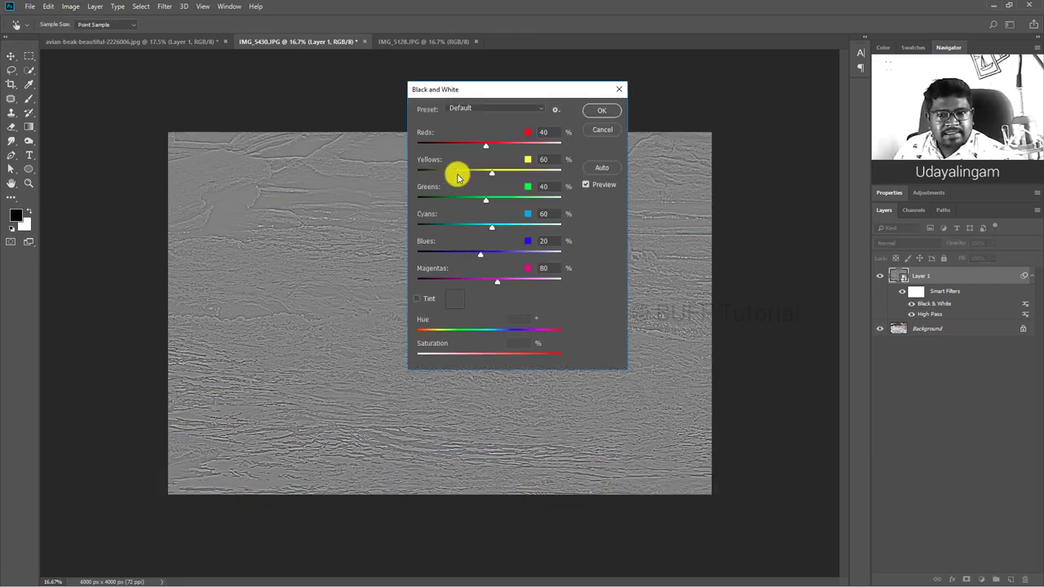
pyautogui.moveTo(494, 94); pyautogui.dragTo(599, 77)
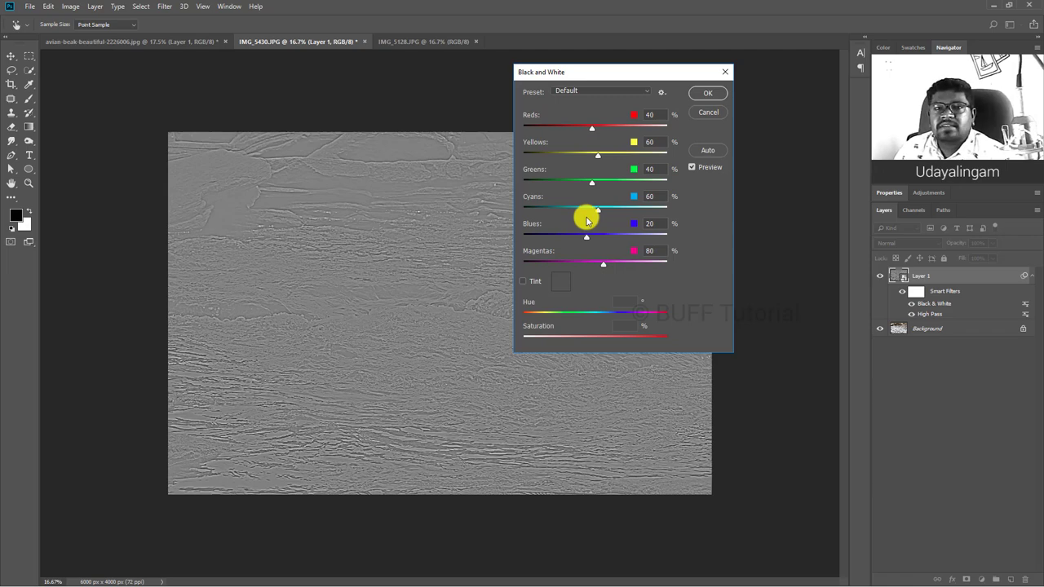
pyautogui.click(706, 94)
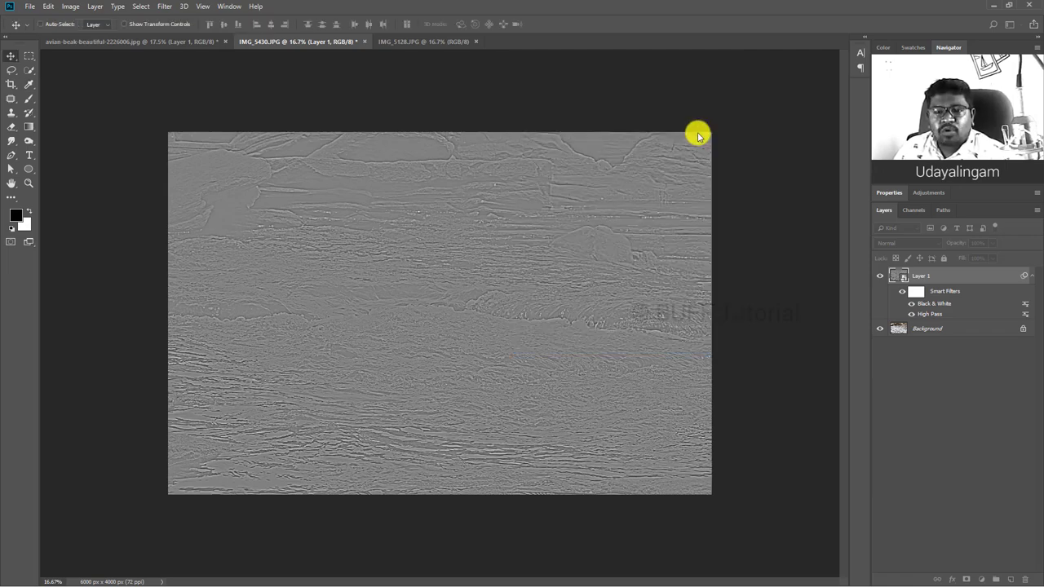
# - Set Layer 1 to Hard Light and toggle its visibility to compare before and after
pyautogui.click(899, 275)
pyautogui.click(910, 243)
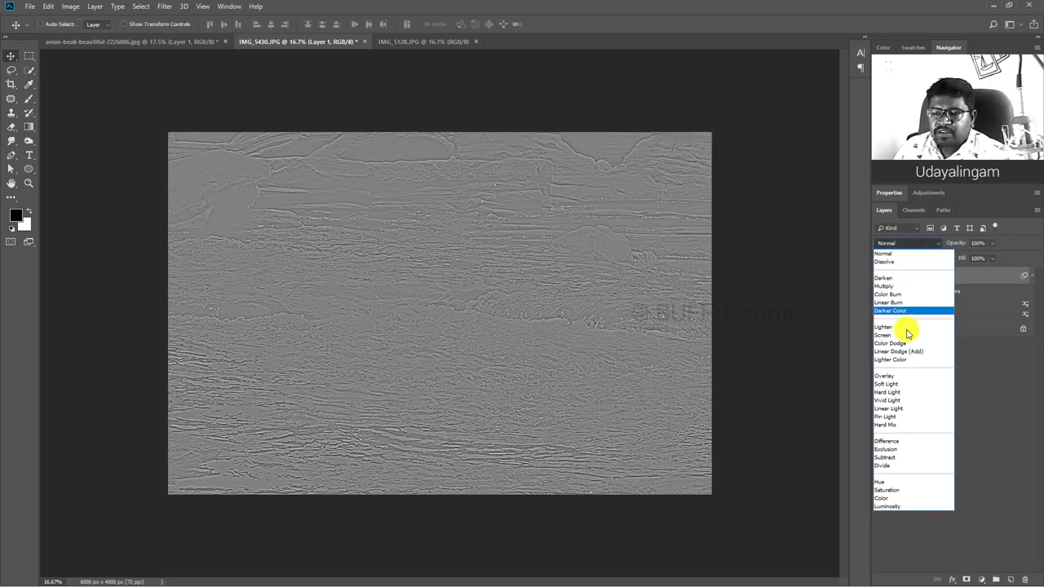
pyautogui.click(896, 392)
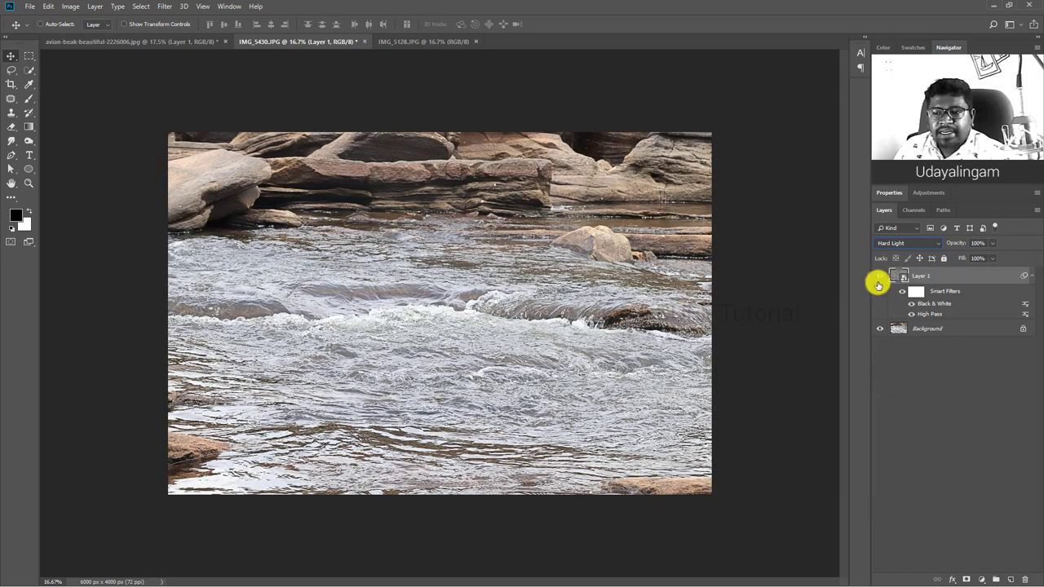
pyautogui.click(880, 276)
pyautogui.click(879, 276)
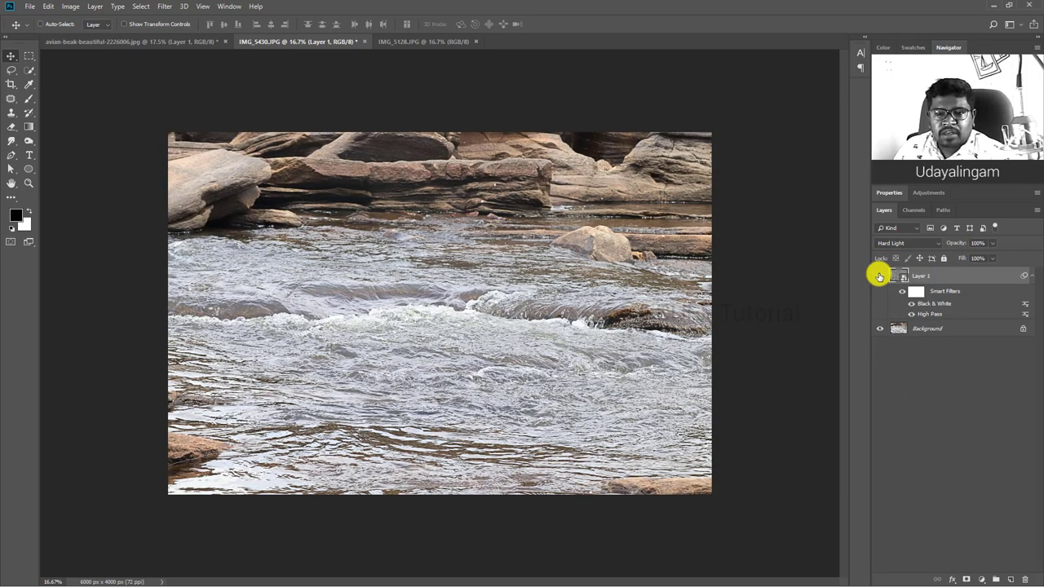
pyautogui.click(880, 276)
pyautogui.click(879, 276)
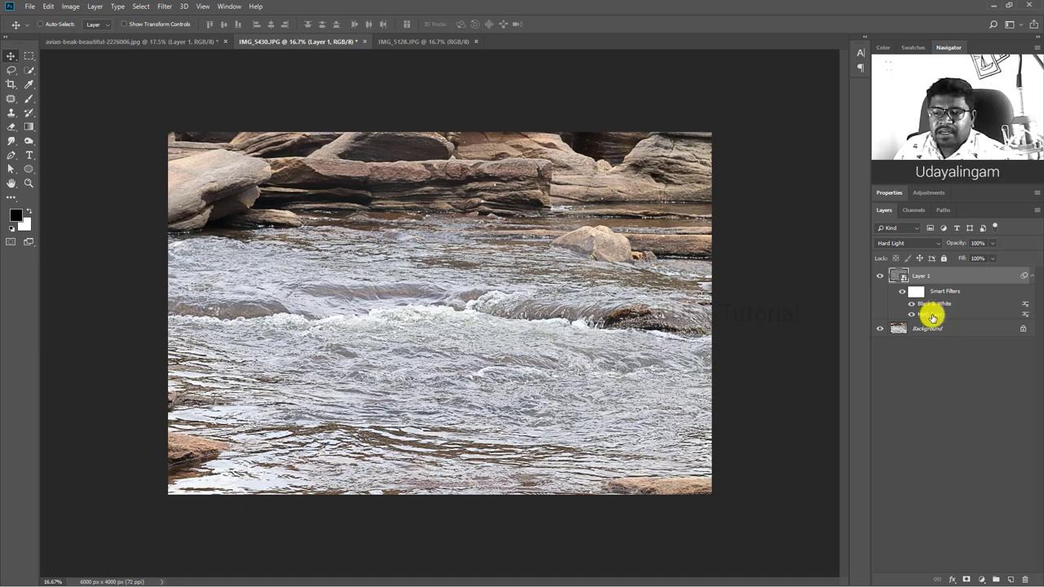
# - Reopen the Black & White smart filter and raise its Reds value
pyautogui.doubleClick(932, 315)
pyautogui.click(523, 227)
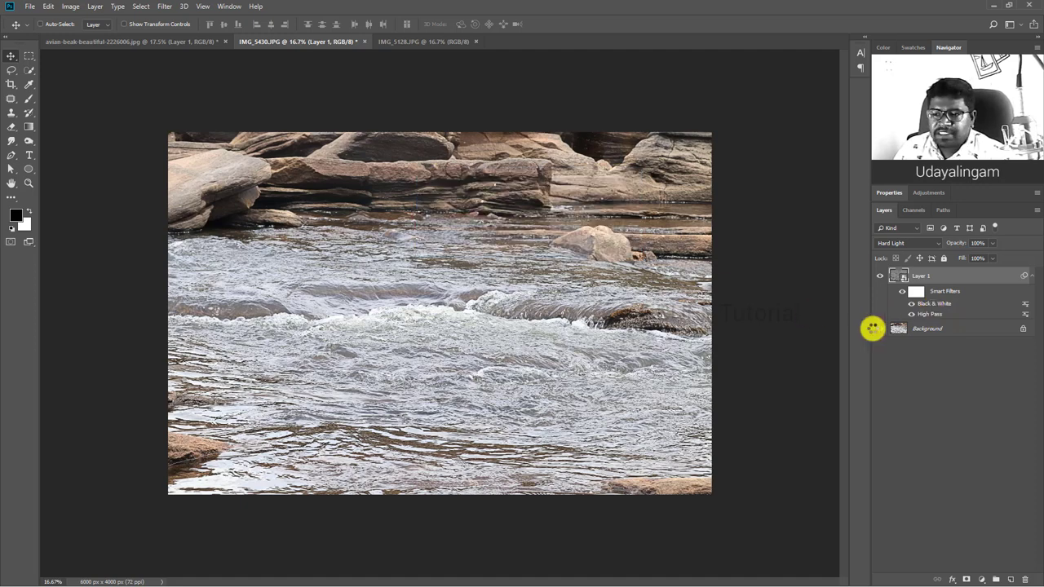
pyautogui.doubleClick(922, 313)
pyautogui.click(763, 101)
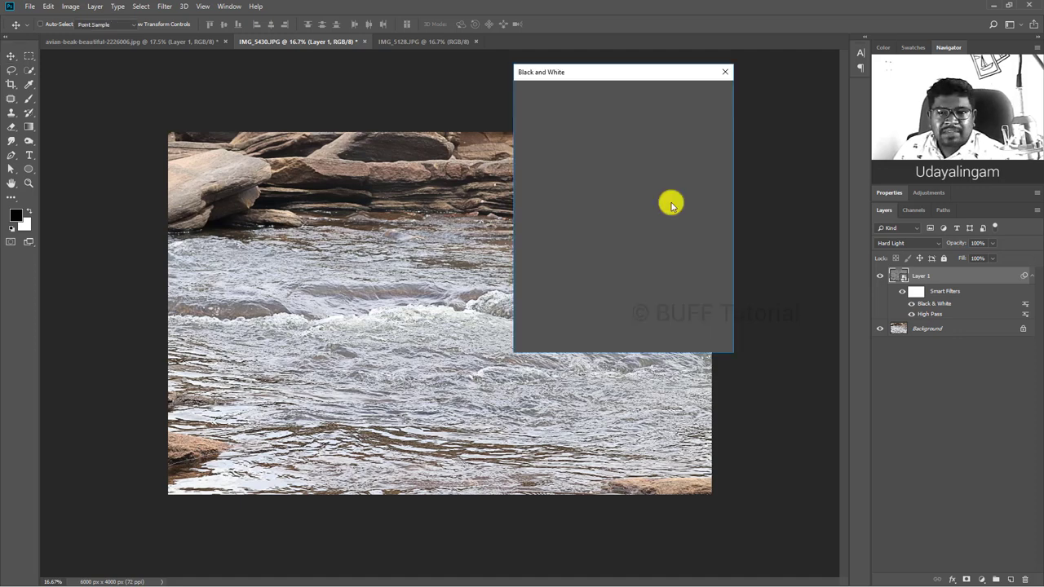
pyautogui.moveTo(595, 73); pyautogui.dragTo(761, 84)
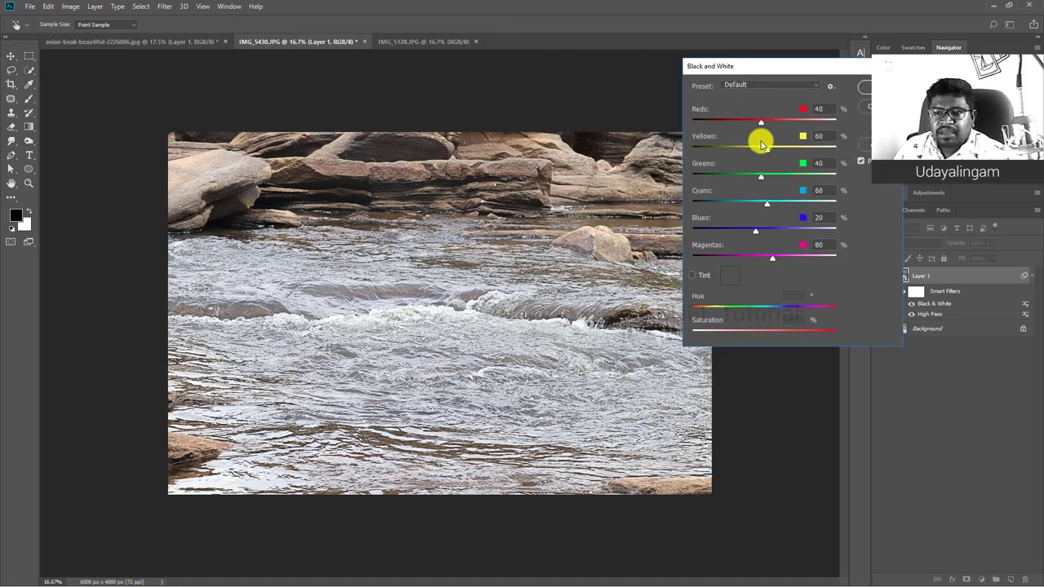
pyautogui.moveTo(761, 120)
pyautogui.mouseDown()
pyautogui.moveTo(722, 122)
pyautogui.moveTo(798, 121)
pyautogui.moveTo(709, 123)
pyautogui.moveTo(826, 125)
pyautogui.mouseUp()
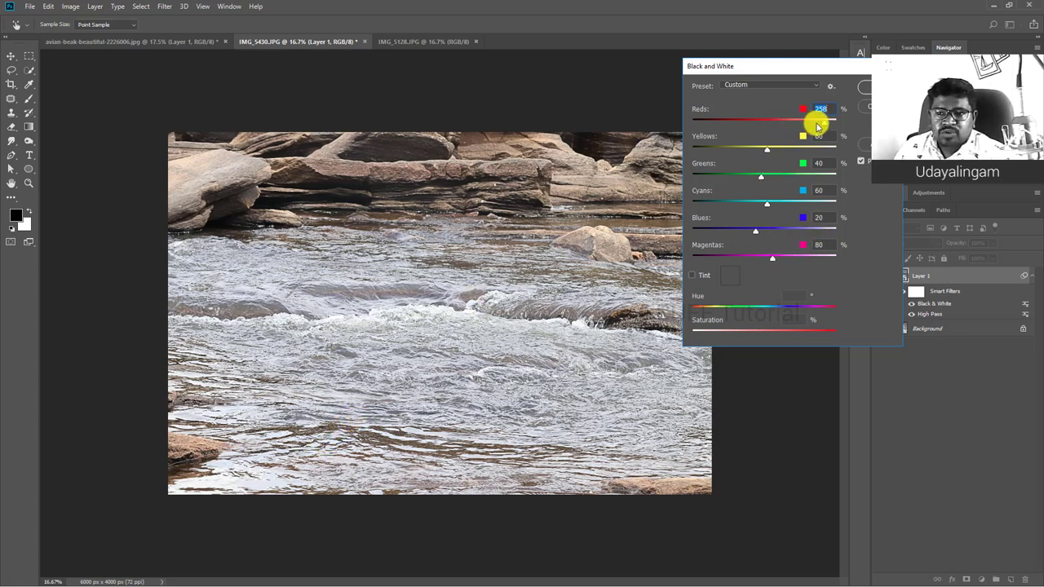
pyautogui.moveTo(824, 122)
pyautogui.mouseDown()
pyautogui.moveTo(703, 123)
pyautogui.moveTo(842, 128)
pyautogui.mouseUp()
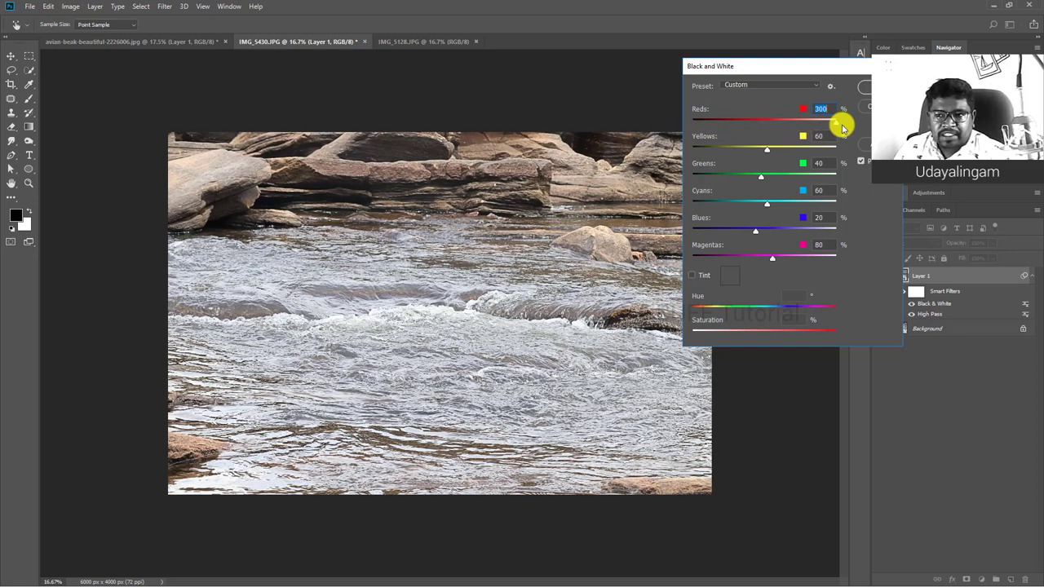
pyautogui.click(866, 89)
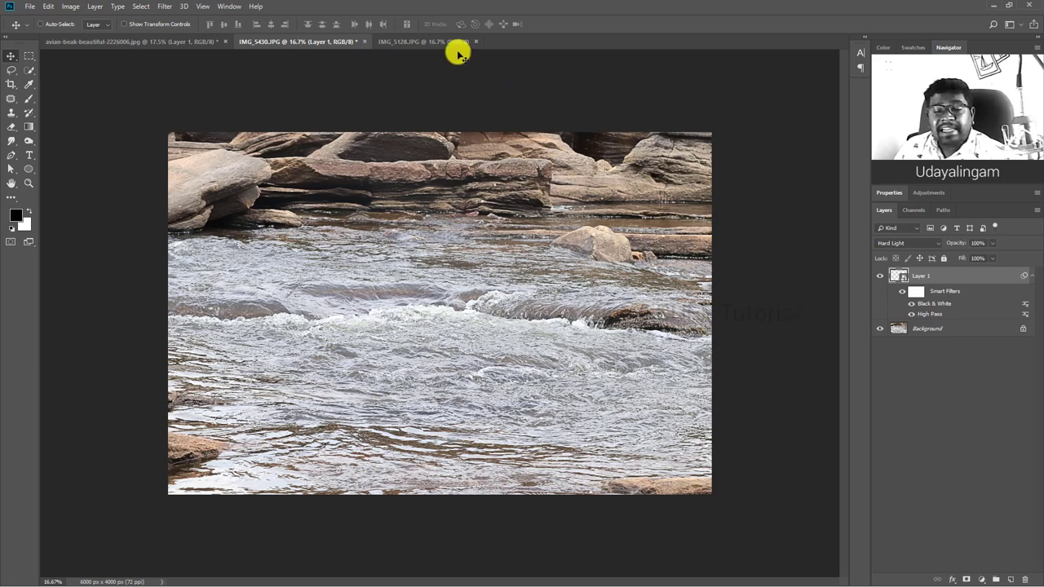
# - Switch to the IMG_5128.JPG girl photo and browse the Image menu
pyautogui.click(416, 41)
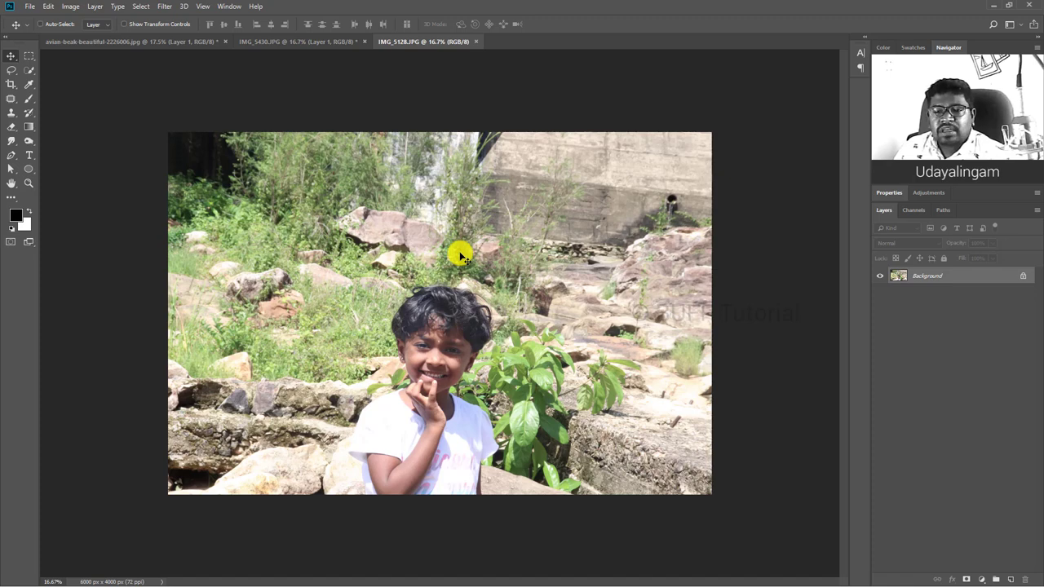
pyautogui.click(70, 7)
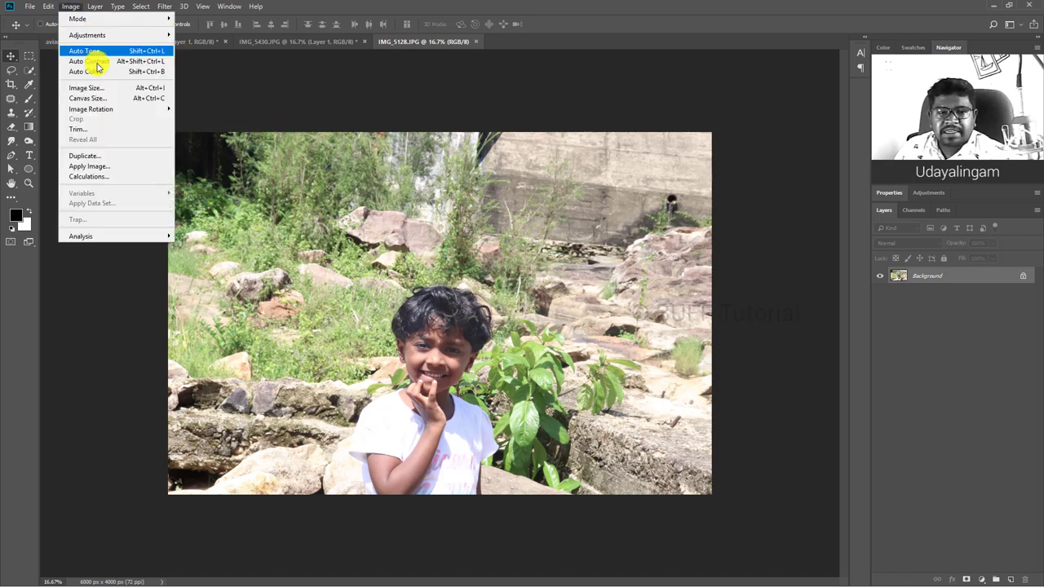
pyautogui.moveTo(87, 35)
pyautogui.click(634, 198)
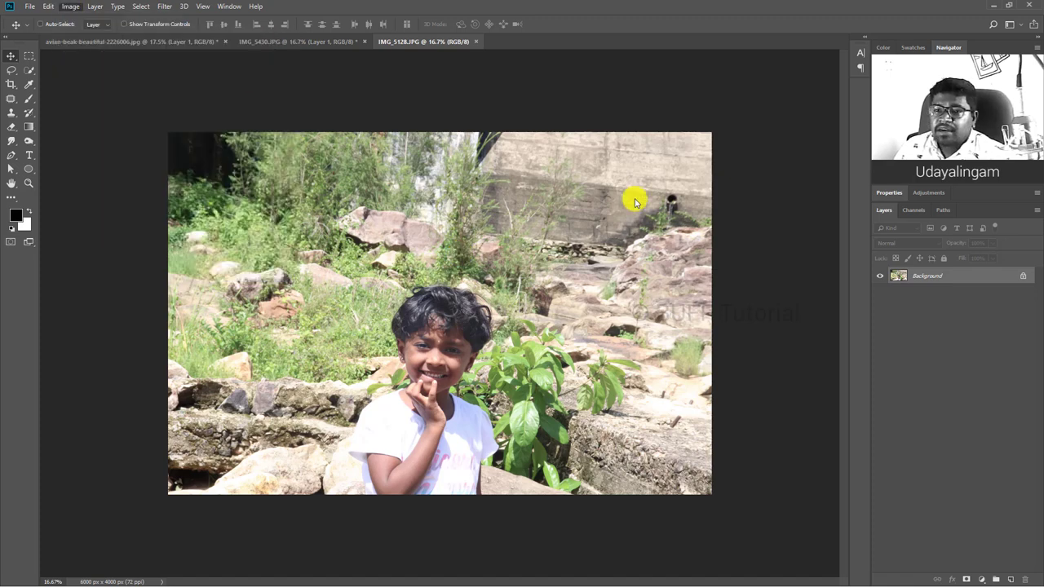
pyautogui.press('i')
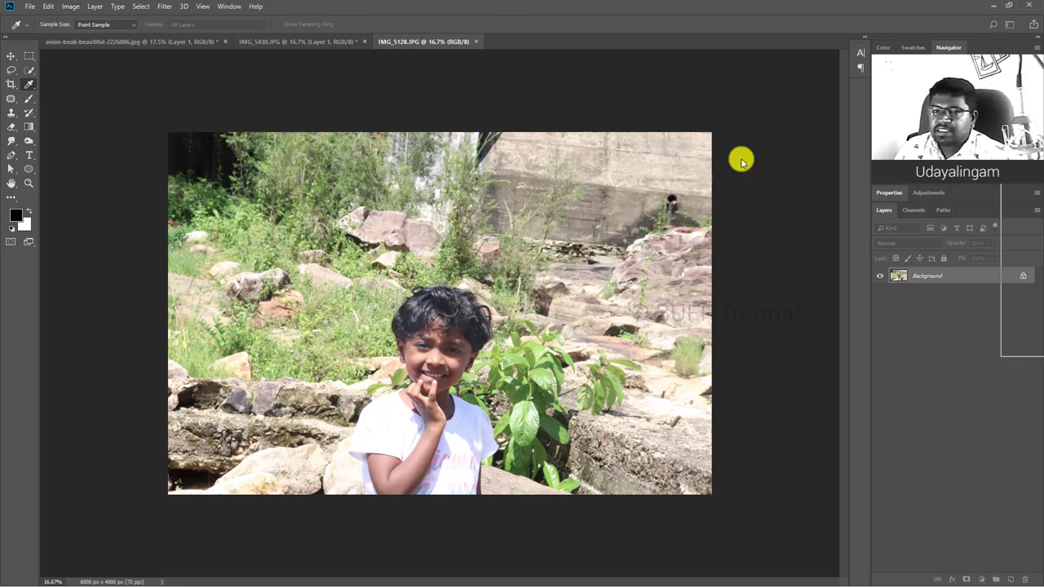
# - Apply Levels, nudging the midtone and black sliders right to slightly darken the photo
pyautogui.hotkey('ctrl', 'l')
pyautogui.moveTo(631, 211); pyautogui.dragTo(639, 210)
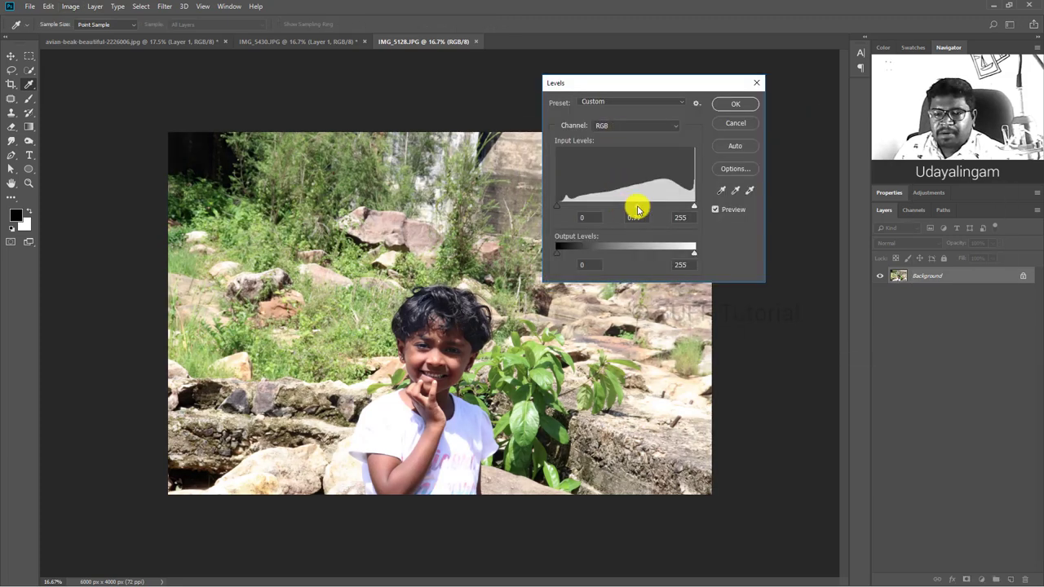
pyautogui.moveTo(558, 209); pyautogui.dragTo(559, 209)
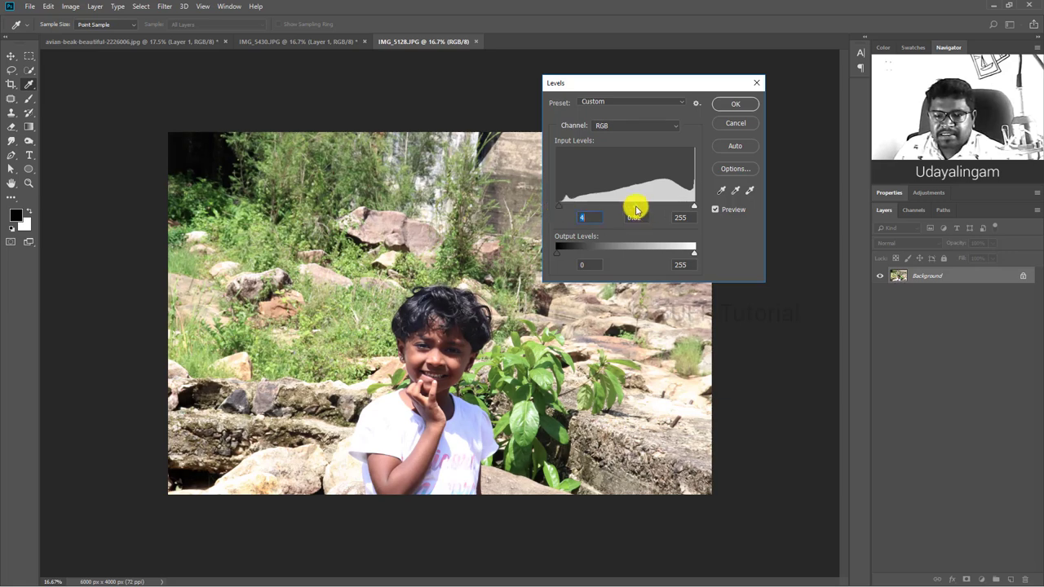
pyautogui.click(729, 106)
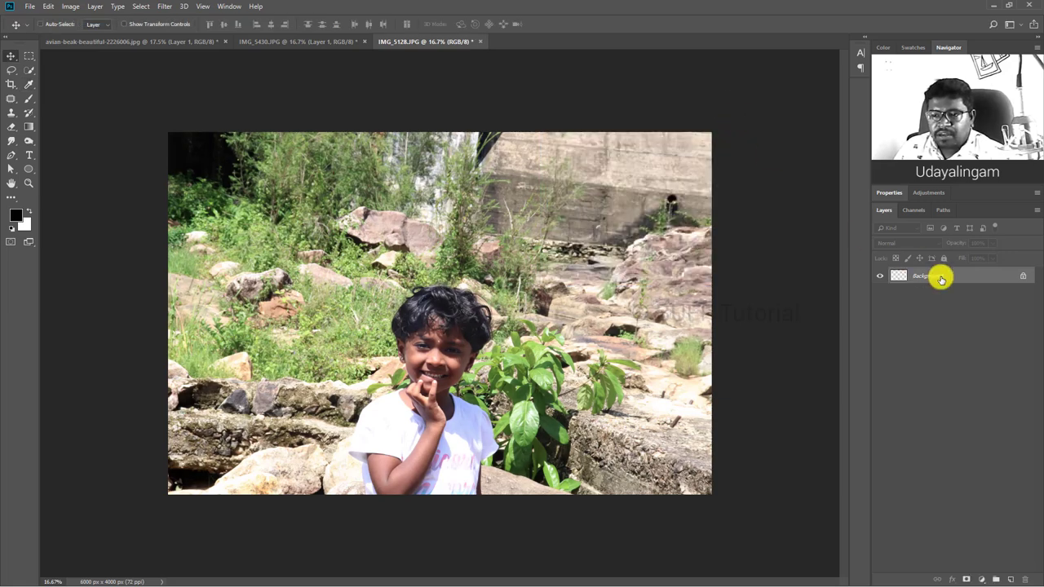
# - Duplicate the girl photo layer and convert the copy to a smart object
pyautogui.hotkey('ctrl', 'j')
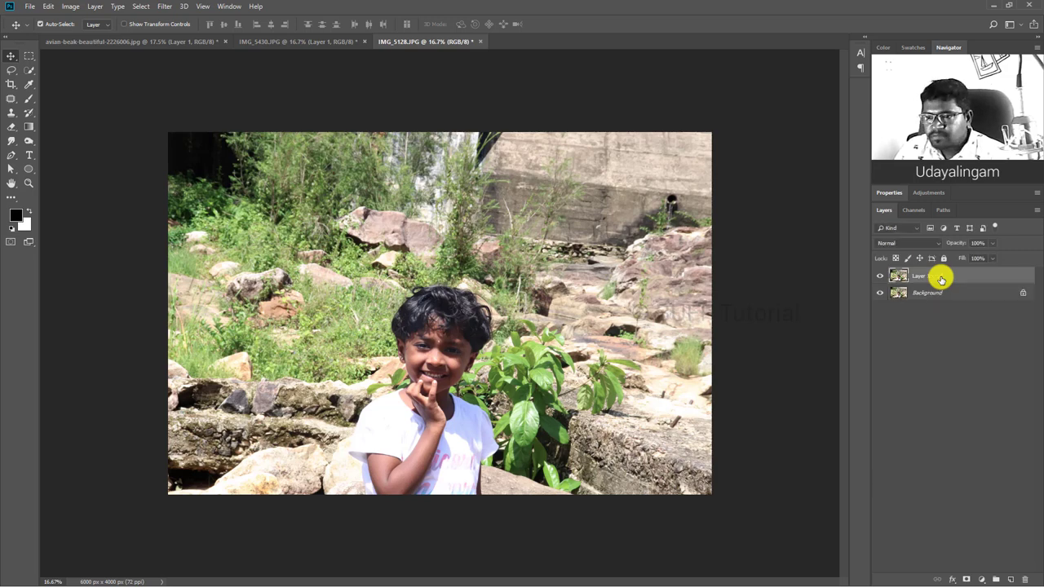
pyautogui.rightClick(942, 278)
pyautogui.click(723, 280)
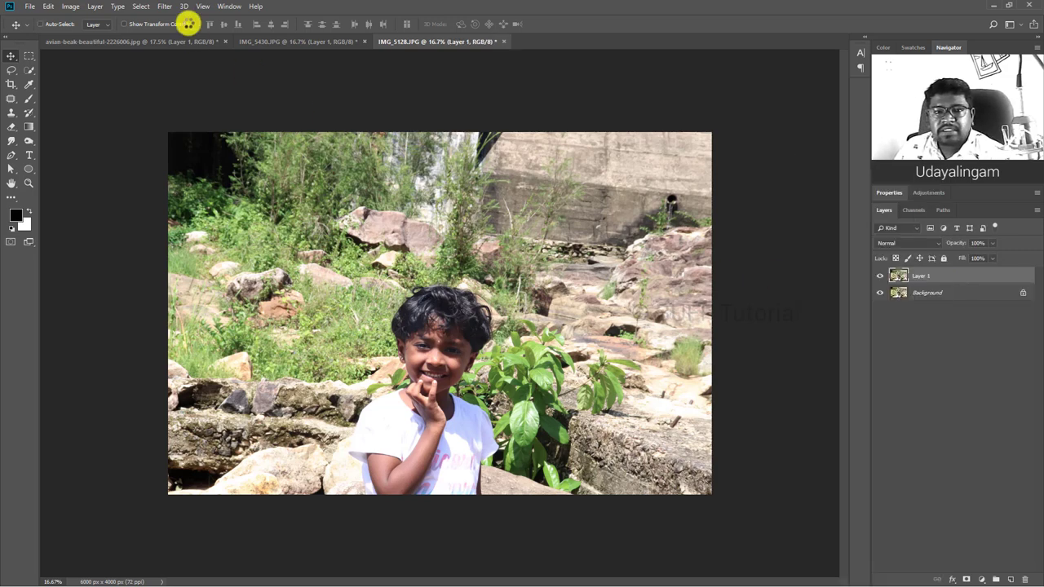
# - Apply a High Pass filter with a radius of about 23.5 pixels
pyautogui.click(157, 5)
pyautogui.moveTo(223, 223)
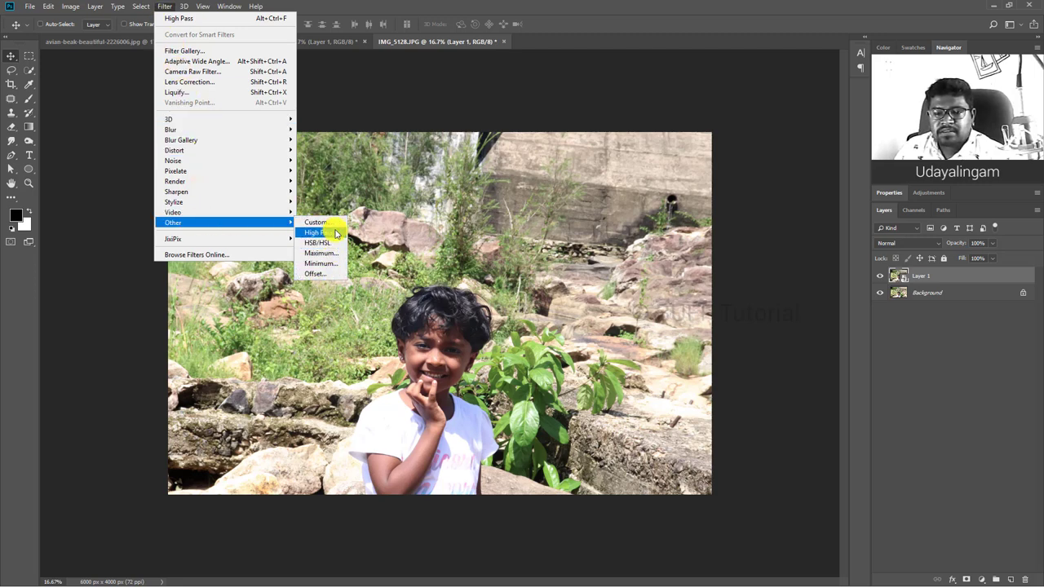
pyautogui.click(418, 236)
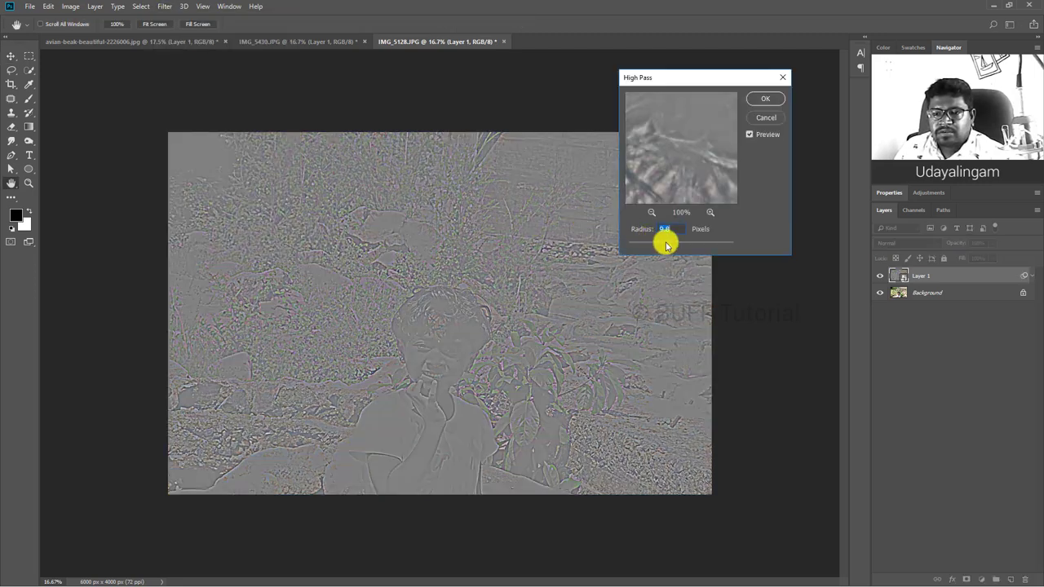
pyautogui.moveTo(635, 243); pyautogui.dragTo(657, 247)
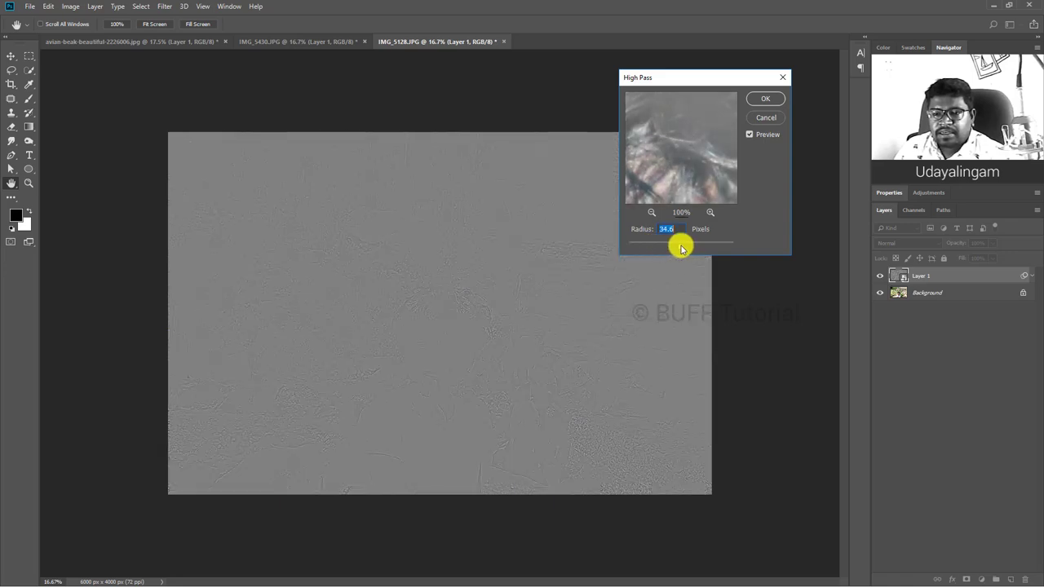
pyautogui.moveTo(681, 246); pyautogui.dragTo(680, 248)
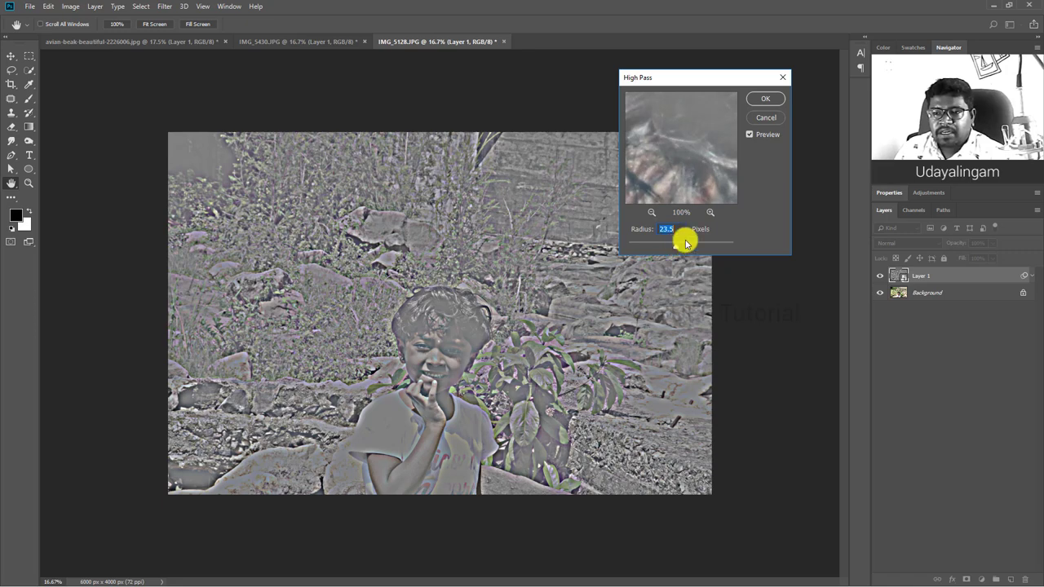
pyautogui.click(756, 101)
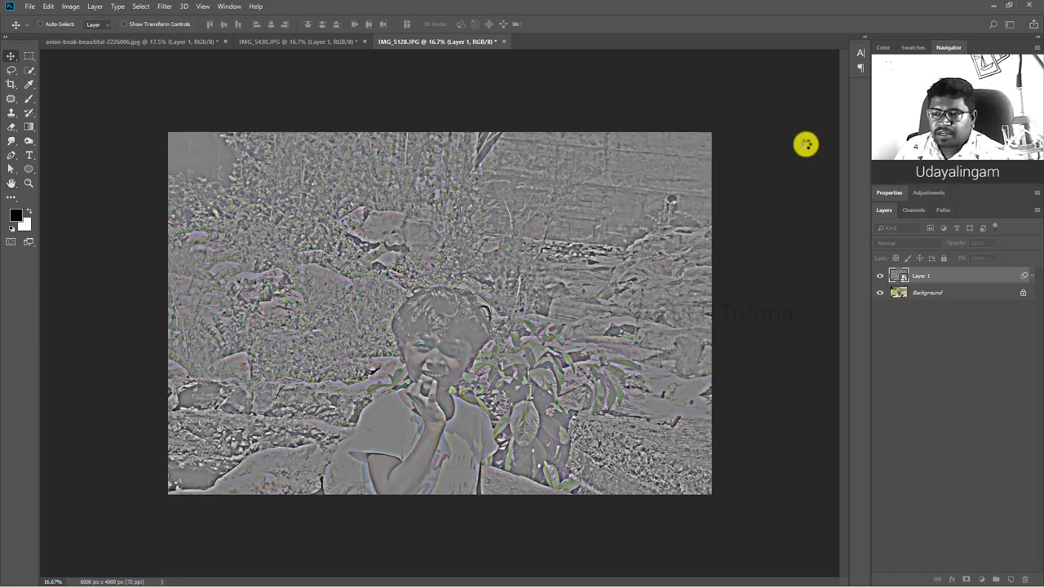
# - Blend the high-pass layer in Soft Light and toggle it off and on to compare
pyautogui.click(895, 243)
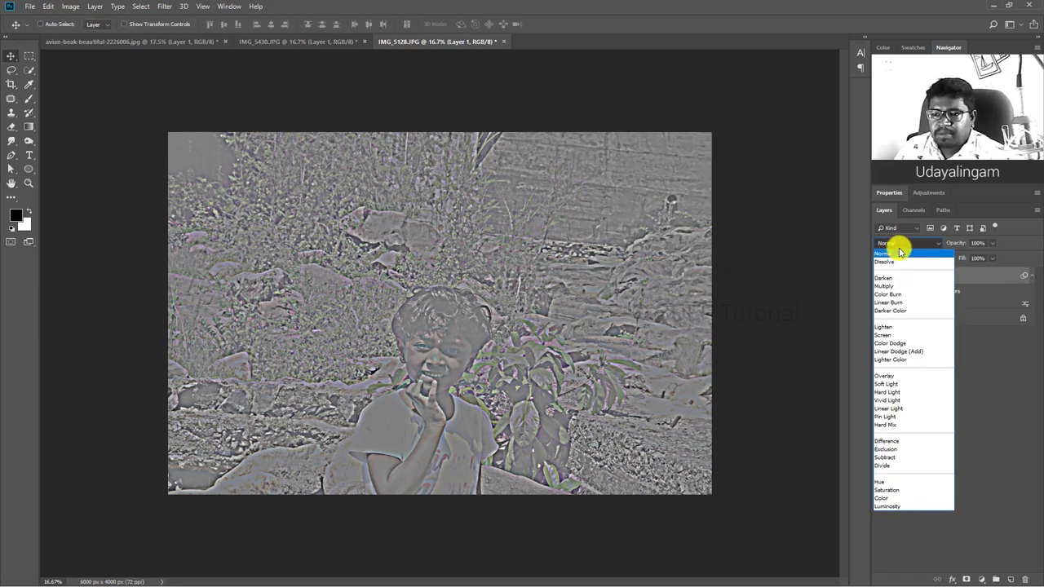
pyautogui.click(903, 390)
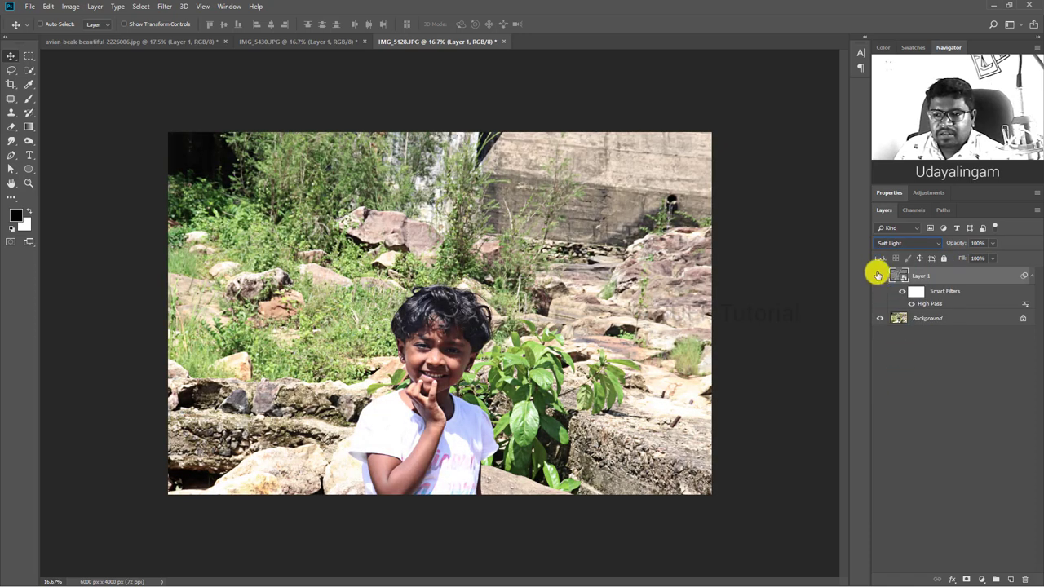
pyautogui.click(880, 277)
pyautogui.click(879, 278)
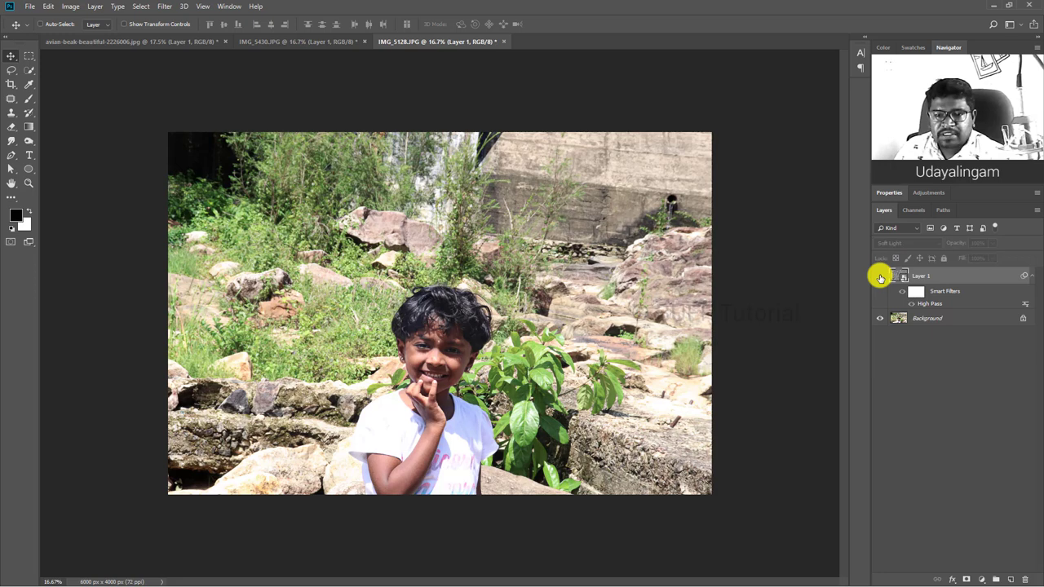
pyautogui.click(879, 276)
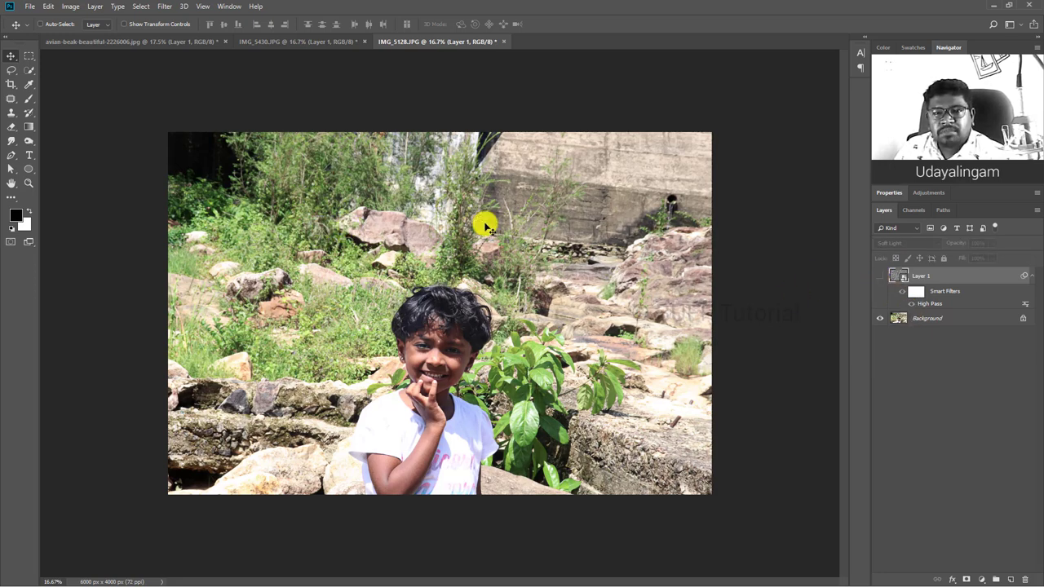
pyautogui.click(879, 278)
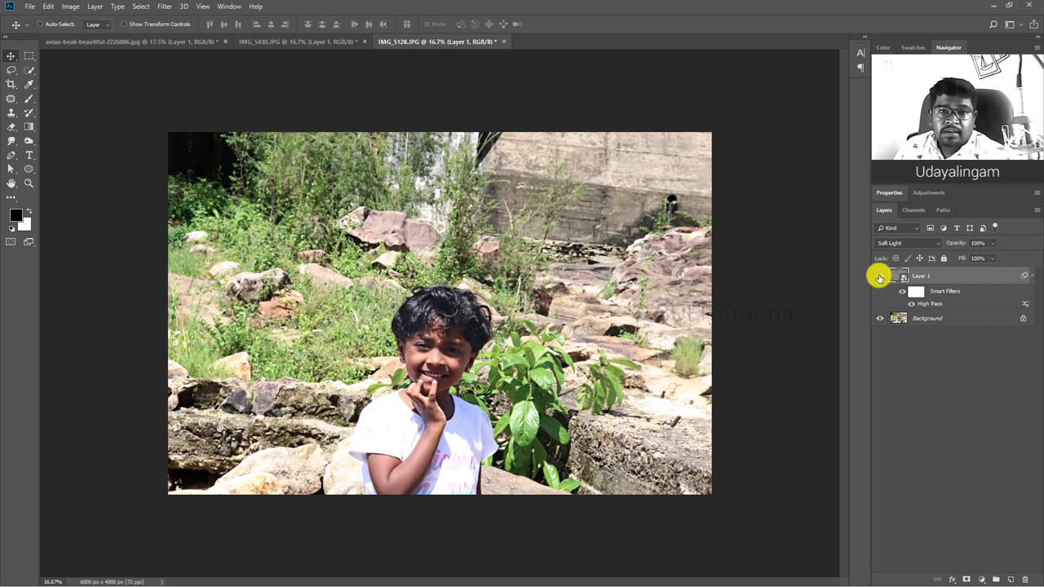
pyautogui.click(879, 278)
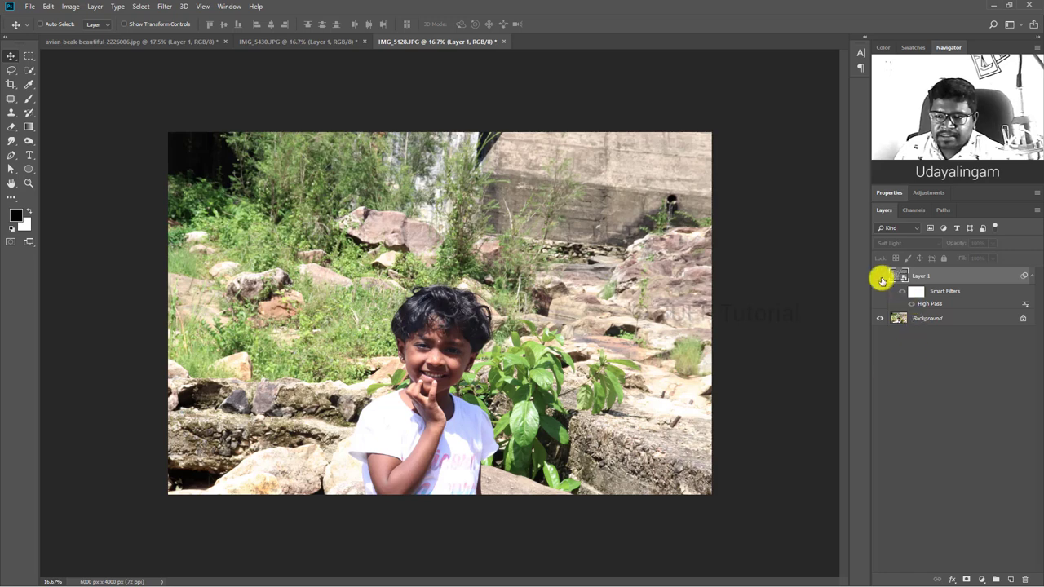
pyautogui.click(880, 277)
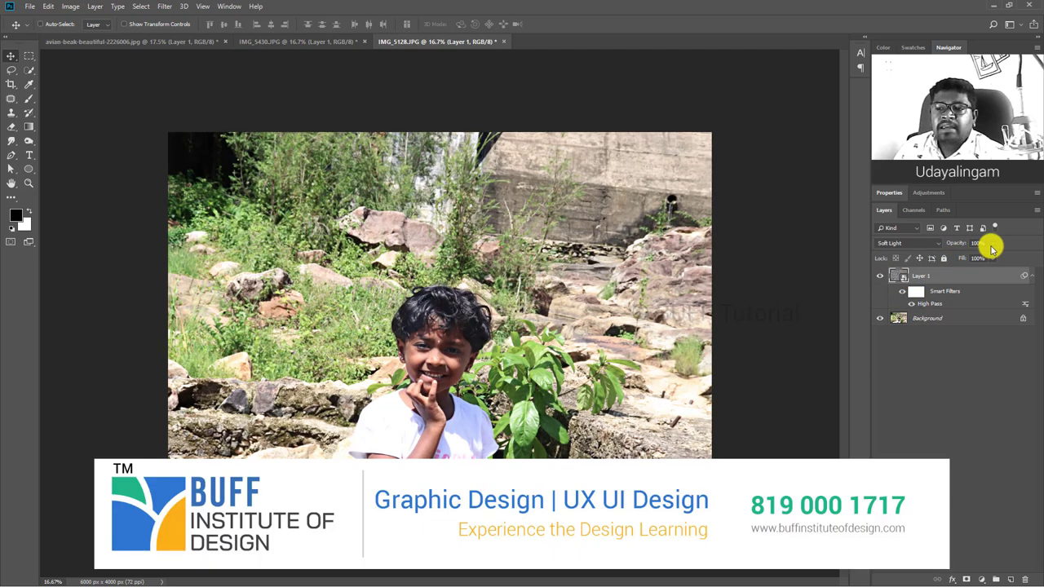
# - Lower the sharpening layer's opacity to 50%
pyautogui.click(991, 244)
pyautogui.moveTo(988, 258); pyautogui.dragTo(973, 259)
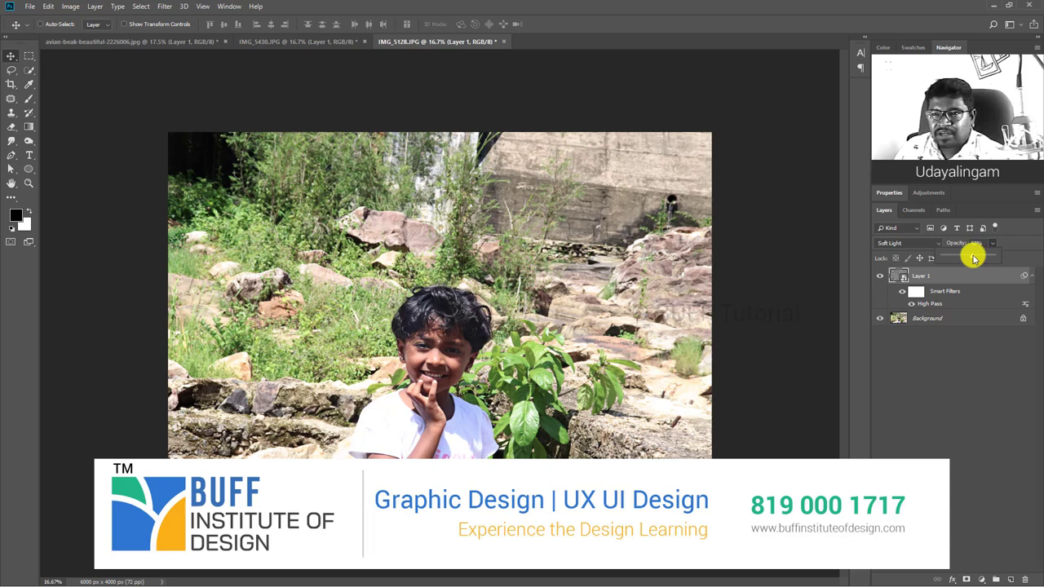
pyautogui.moveTo(976, 259); pyautogui.dragTo(968, 257)
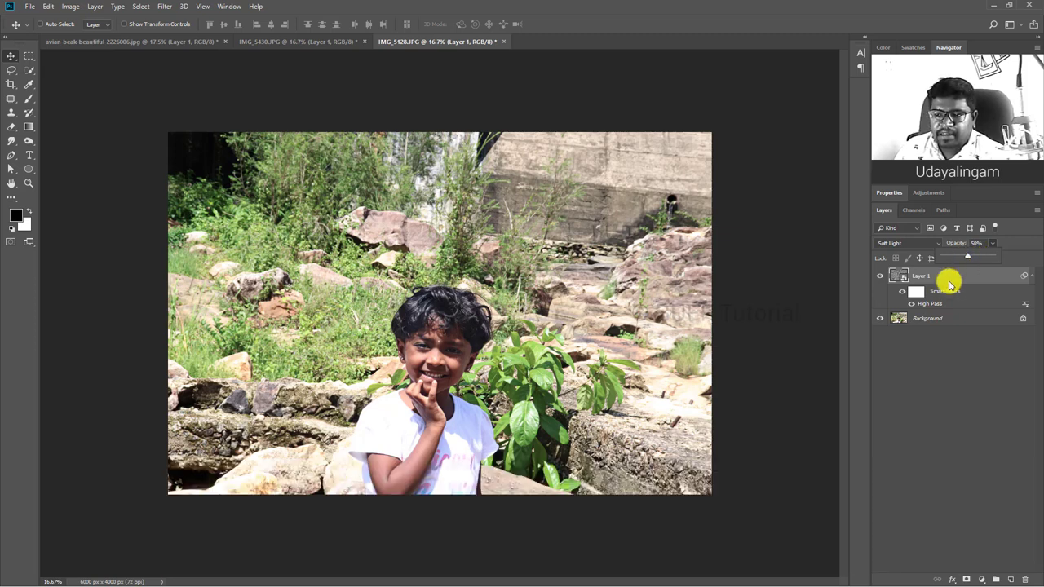
pyautogui.click(70, 7)
pyautogui.moveTo(87, 36)
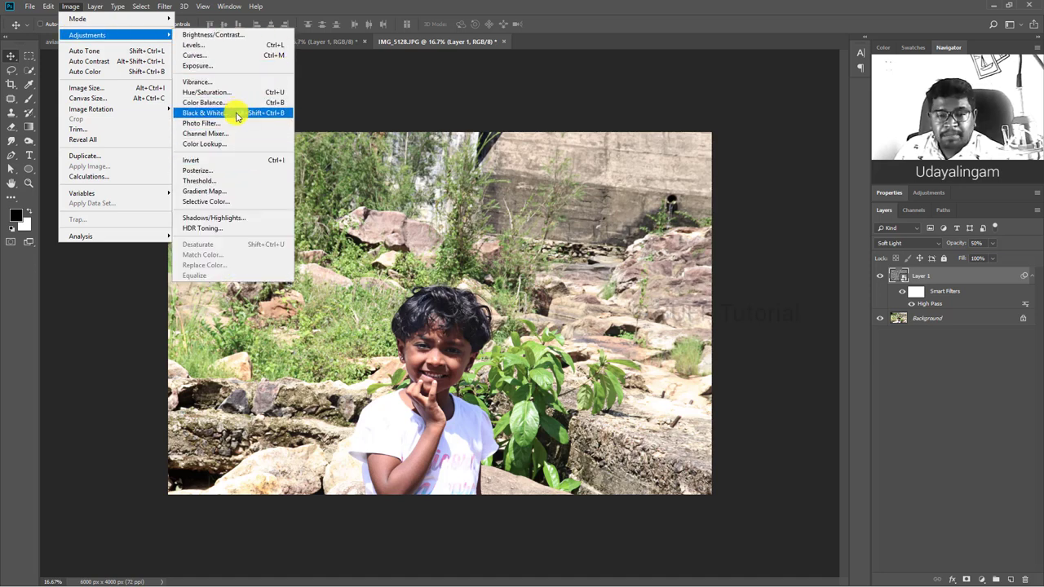
# - Add a Black & White adjustment with a boosted Greens value
pyautogui.click(517, 167)
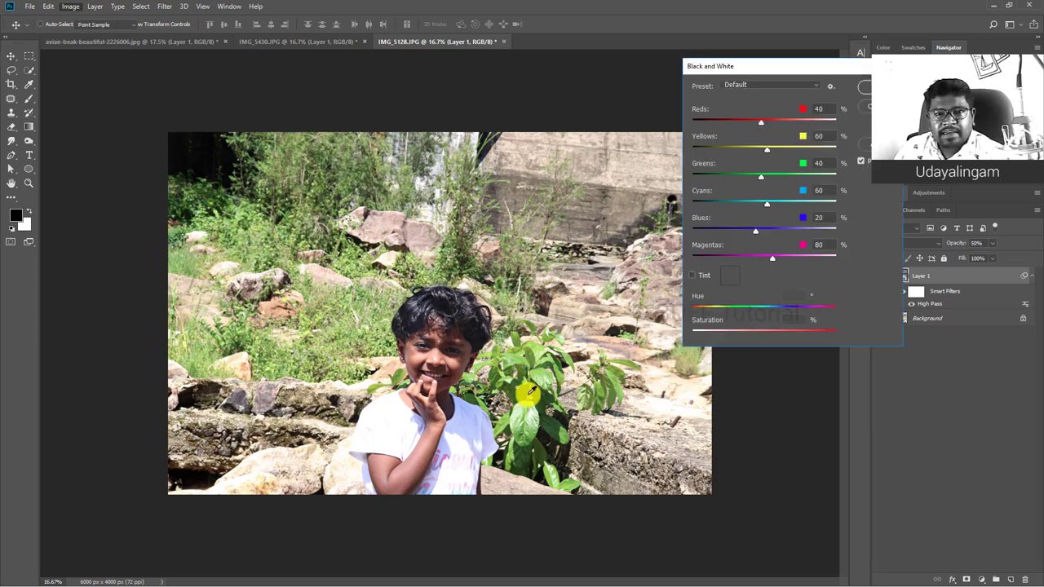
pyautogui.moveTo(761, 176)
pyautogui.mouseDown()
pyautogui.moveTo(841, 178)
pyautogui.moveTo(700, 175)
pyautogui.moveTo(840, 177)
pyautogui.mouseUp()
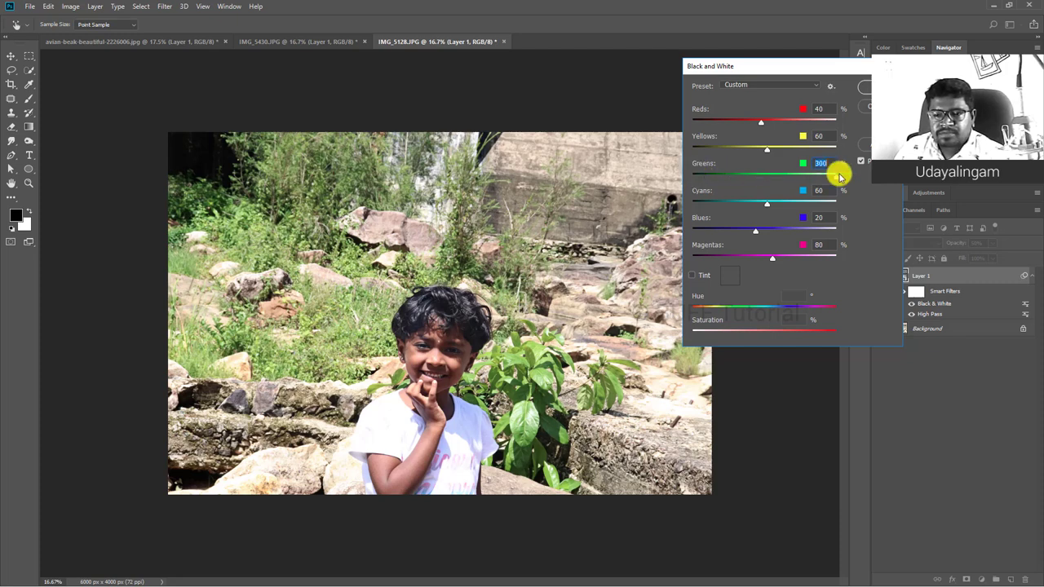
pyautogui.click(863, 88)
# - Raise Layer 1's opacity to 89%
pyautogui.click(986, 243)
pyautogui.moveTo(989, 254); pyautogui.dragTo(1013, 257)
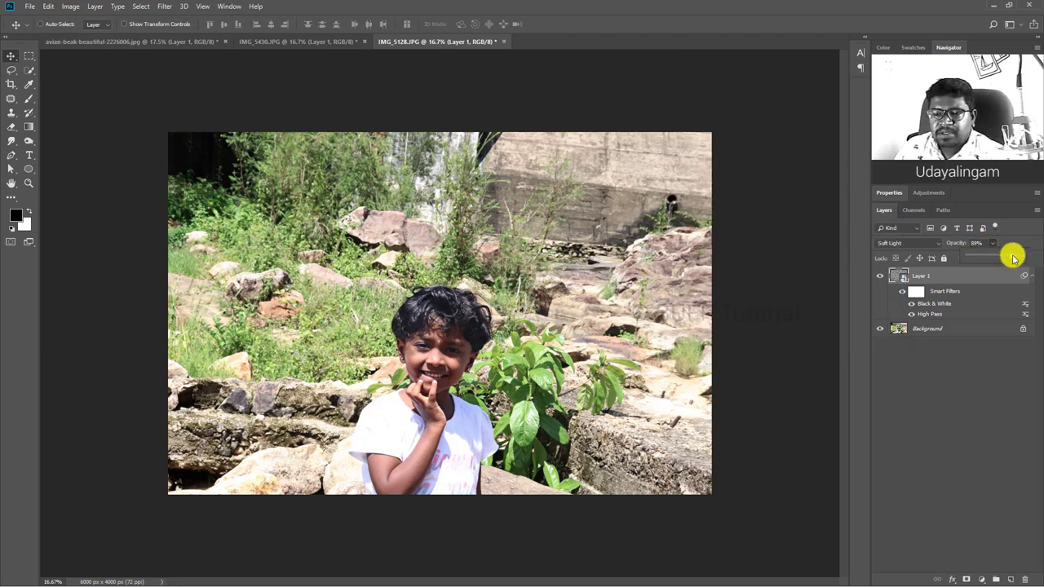
pyautogui.click(933, 303)
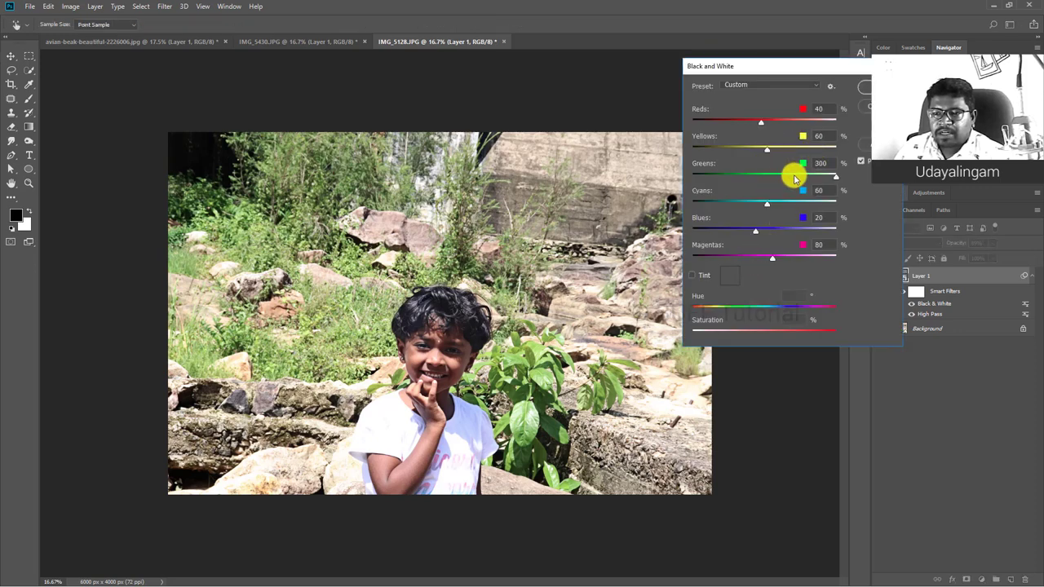
# - Revise the Black & White filter to Greens 189% and Reds 300%
pyautogui.moveTo(793, 172)
pyautogui.mouseDown()
pyautogui.moveTo(708, 177)
pyautogui.moveTo(798, 178)
pyautogui.moveTo(759, 177)
pyautogui.mouseUp()
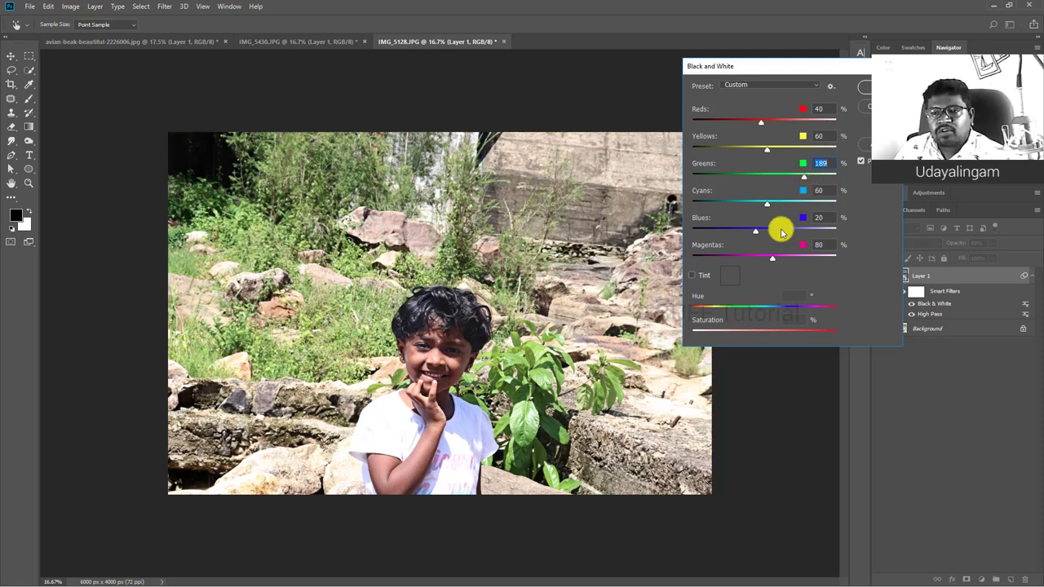
pyautogui.moveTo(756, 122)
pyautogui.mouseDown()
pyautogui.moveTo(718, 123)
pyautogui.moveTo(838, 122)
pyautogui.mouseUp()
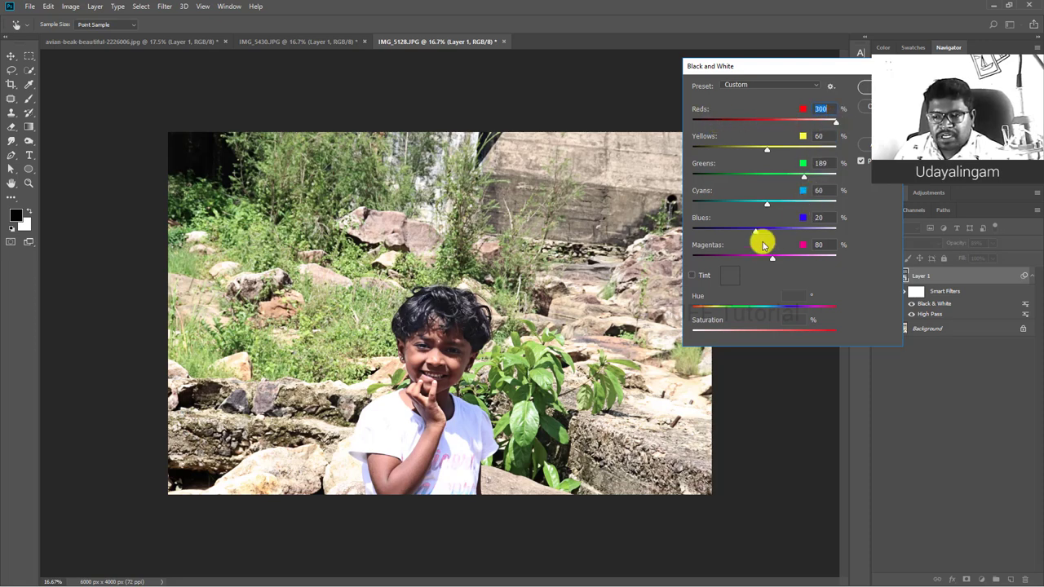
pyautogui.click(865, 88)
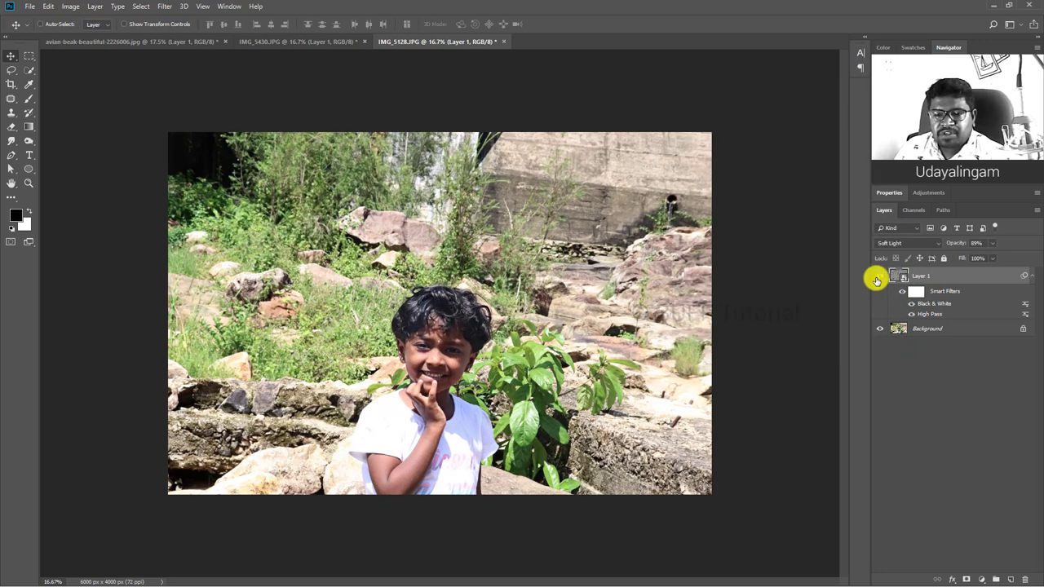
# - Zoom in on the girl photo and toggle Layer 1 off and on to compare sharpening
pyautogui.hotkey('ctrl', '1')
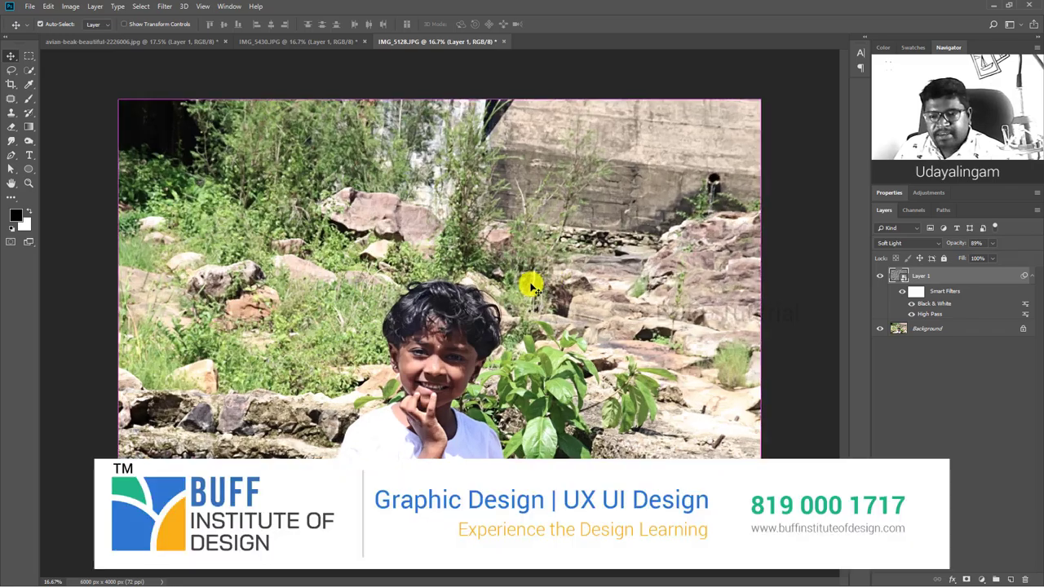
pyautogui.scroll(-2, 504, 302)
pyautogui.scroll(-2, 501, 298)
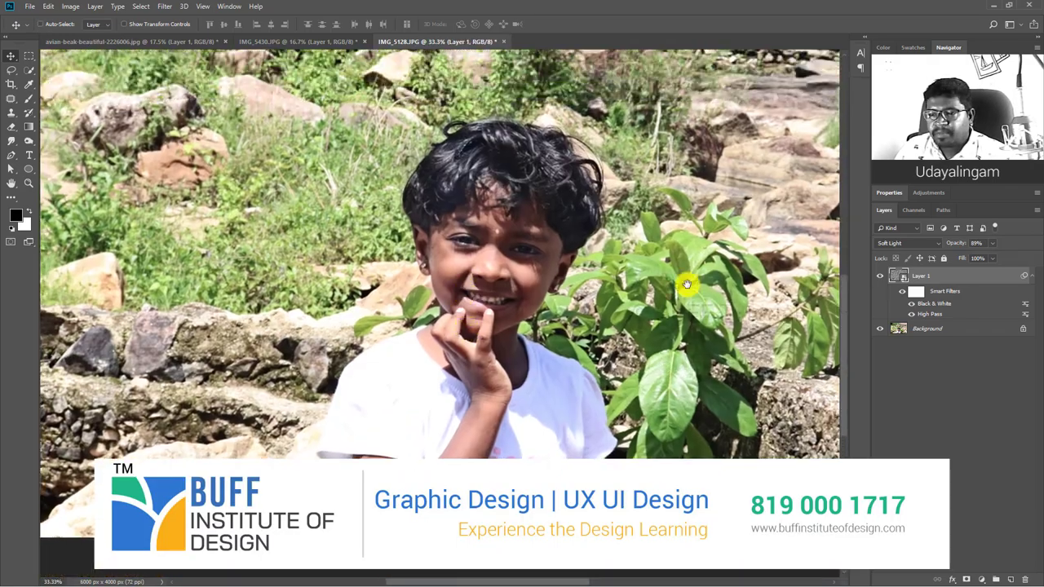
pyautogui.click(881, 276)
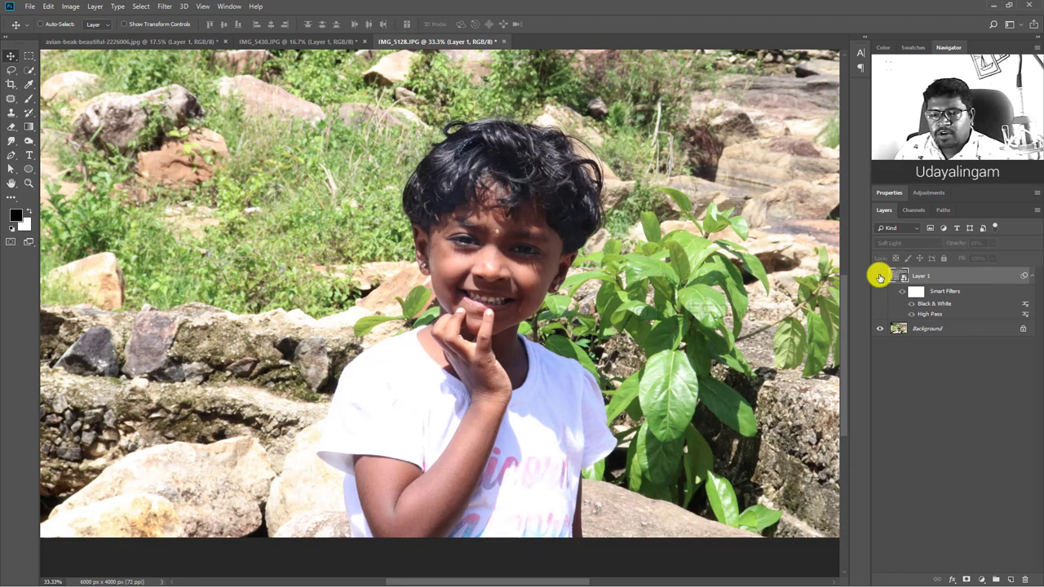
pyautogui.click(880, 276)
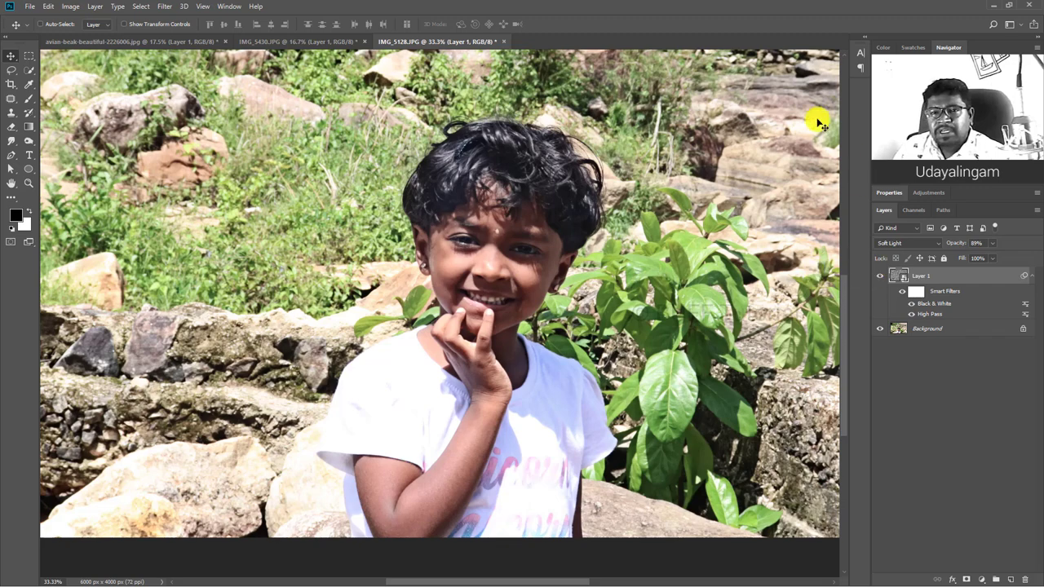
# - Pass through the river-rocks photo to reach the parrot photo avian-beak-beautiful-2226006.jpg
pyautogui.click(289, 43)
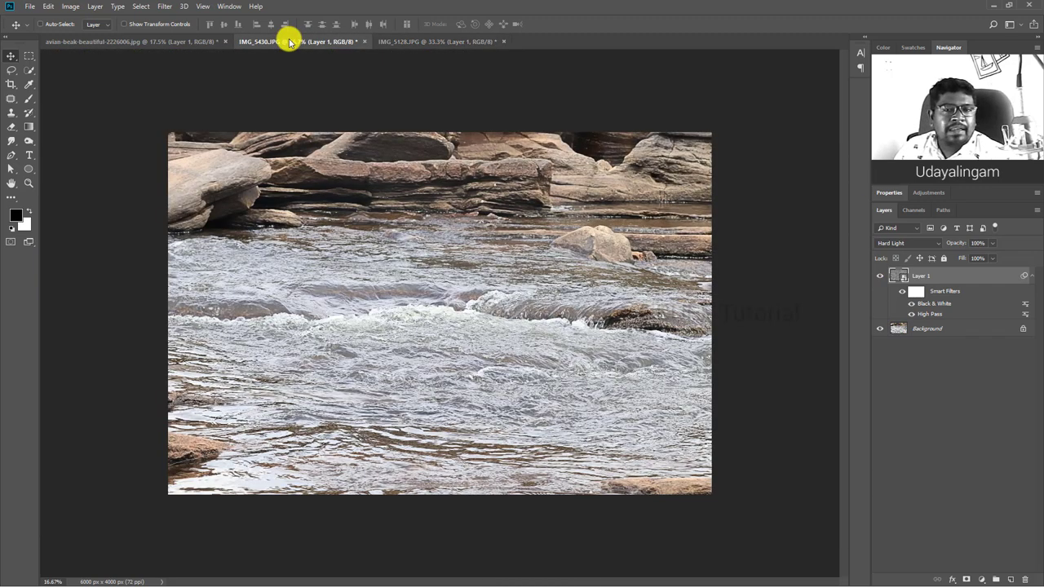
pyautogui.click(147, 45)
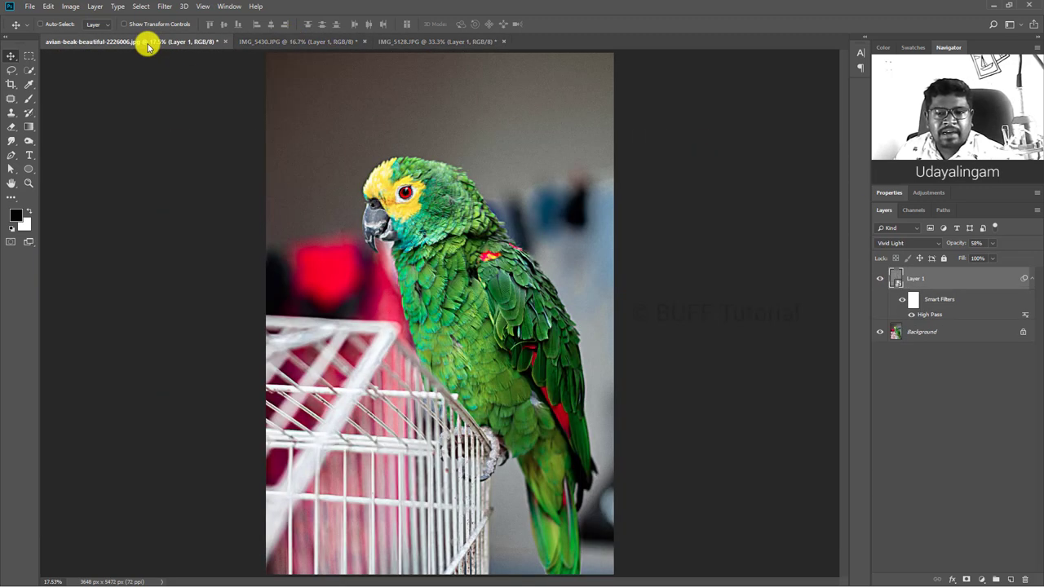